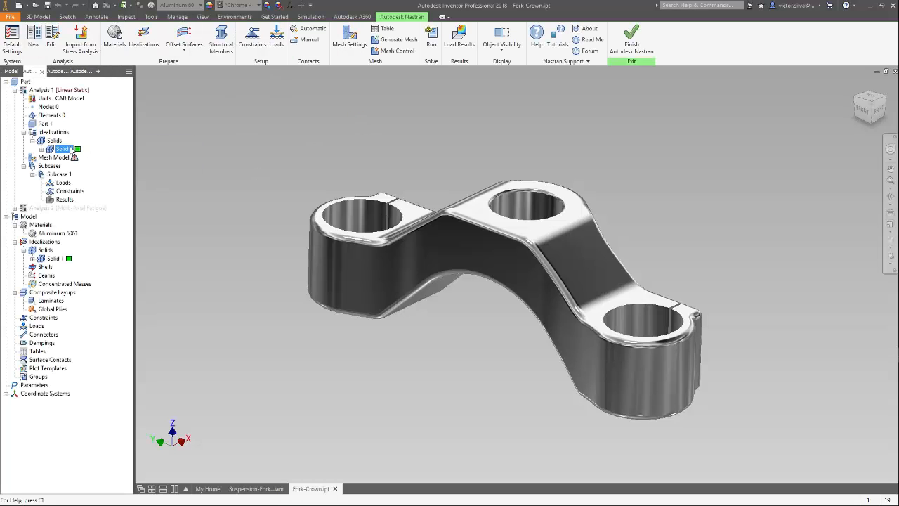
Review the Analysis 1 definition and its available analysis types, keeping Linear Static as the type.
click(42, 90)
double_click(45, 92)
drag(169, 202, 233, 68)
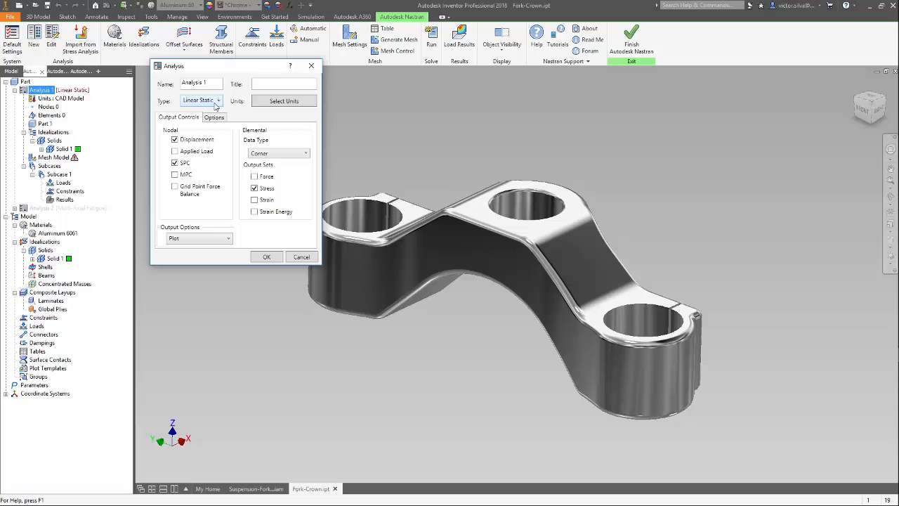
click(217, 104)
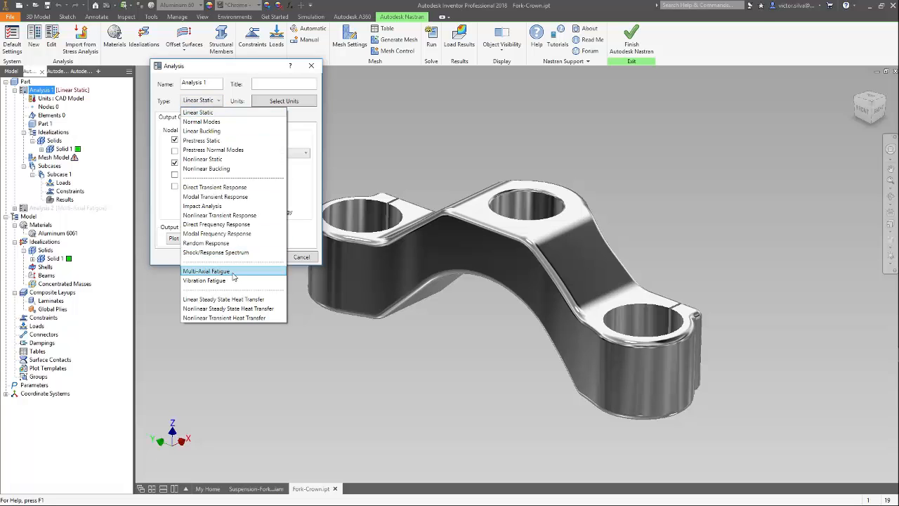
click(303, 183)
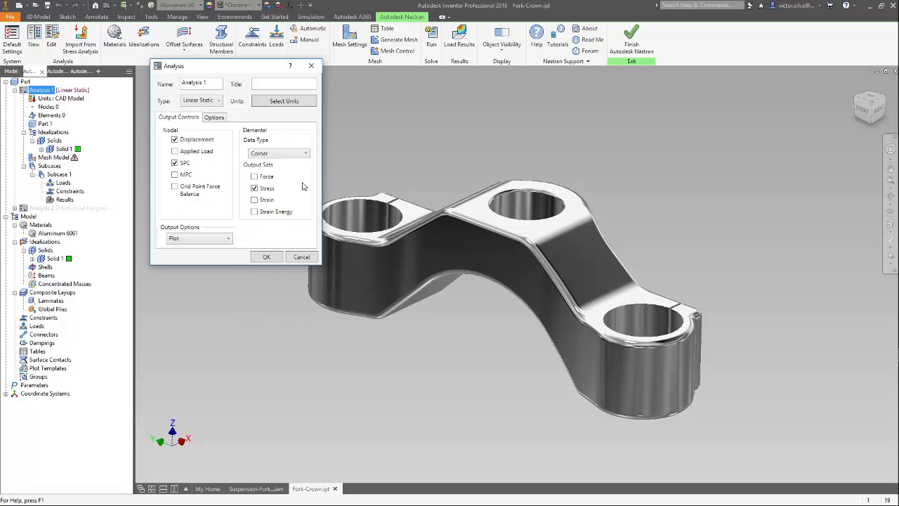
click(266, 257)
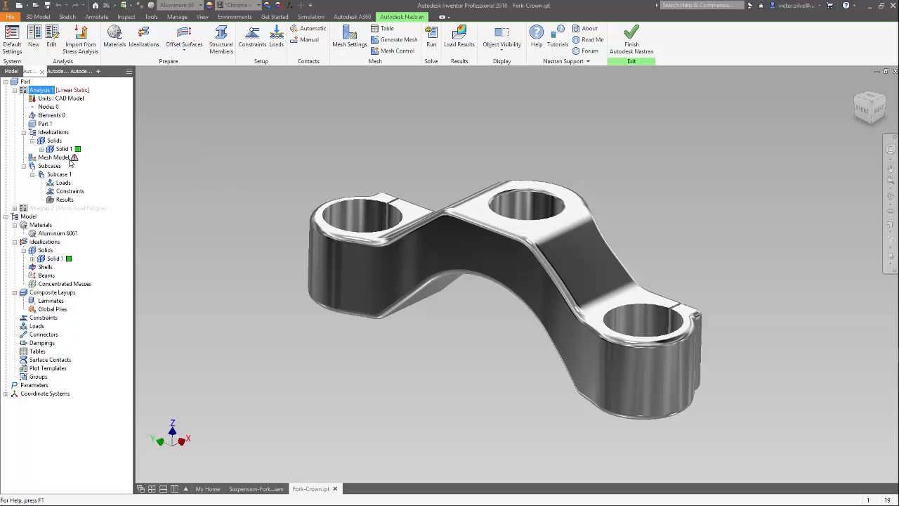
Review the Solid 1 idealization and browse the Autodesk Material Library, keeping Aluminum 6061 as its material.
double_click(63, 149)
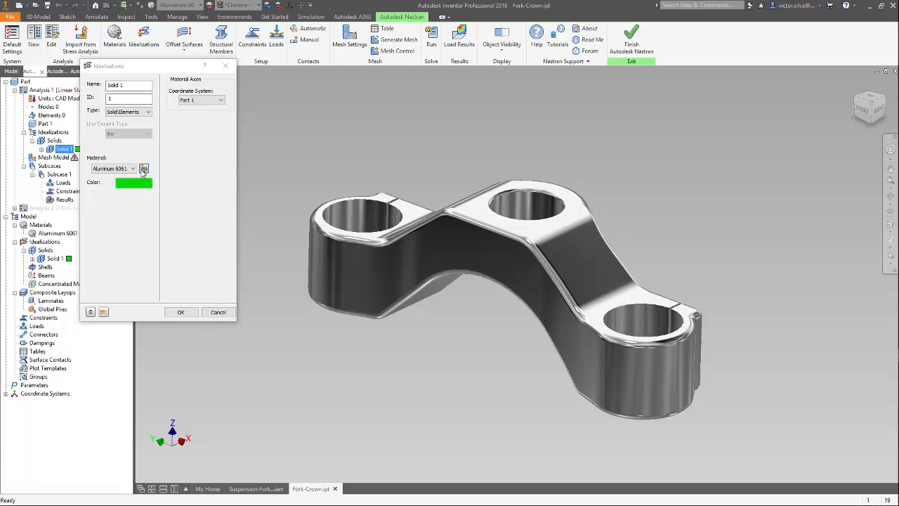
click(144, 169)
click(123, 91)
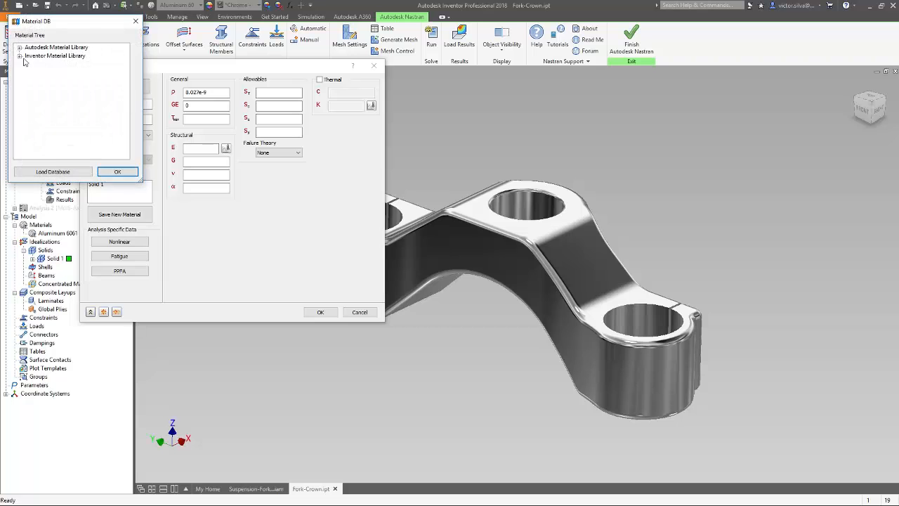
click(20, 48)
click(21, 48)
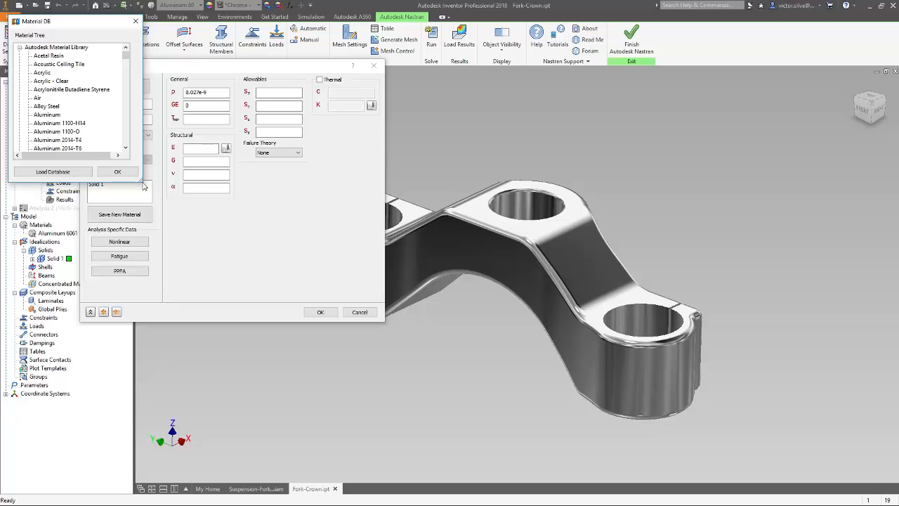
drag(141, 182, 188, 429)
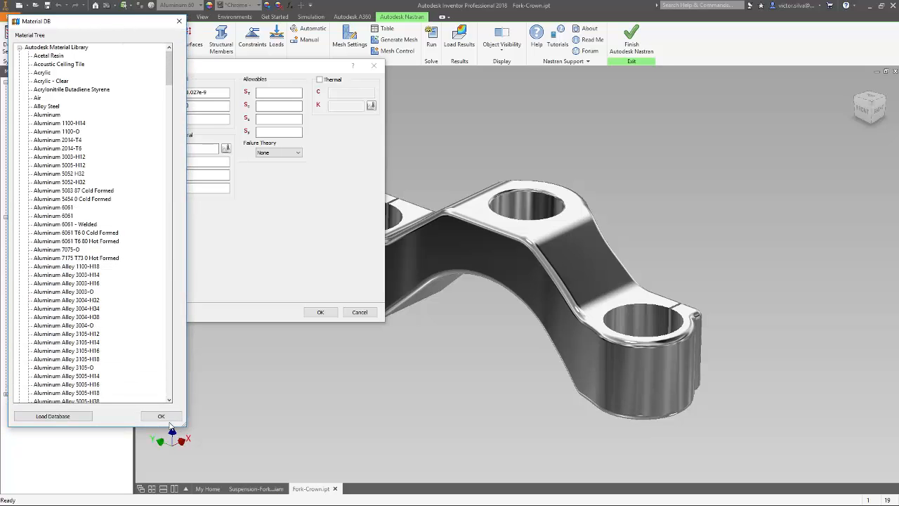
click(179, 21)
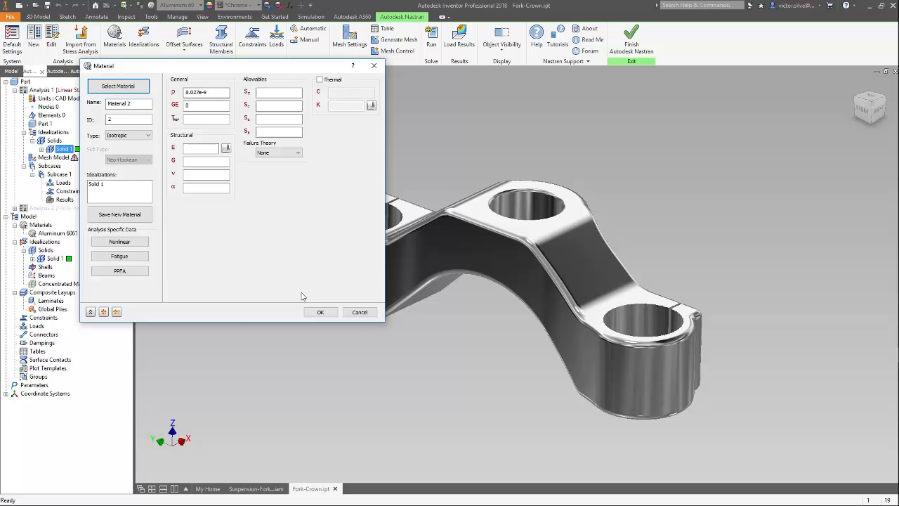
click(359, 312)
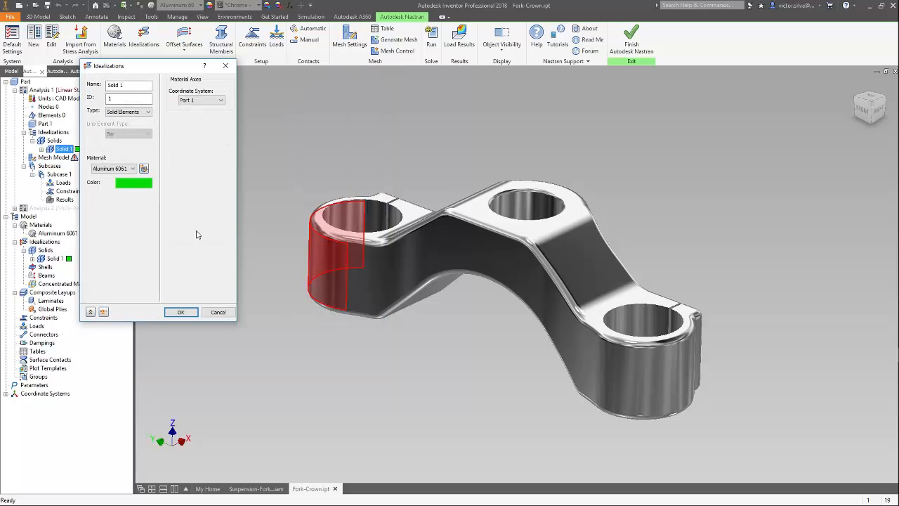
click(181, 313)
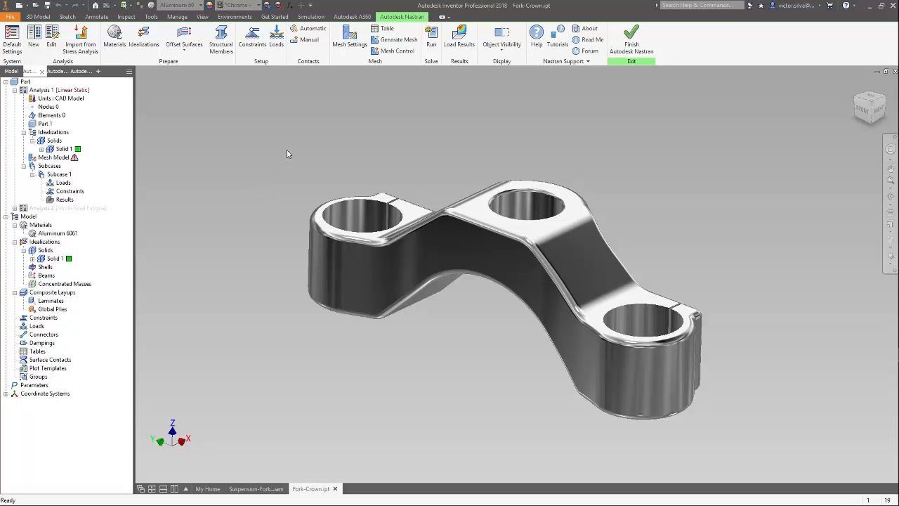
Set the mesh element size to 3 mm and keep the element order Parabolic.
click(347, 44)
drag(144, 71, 237, 89)
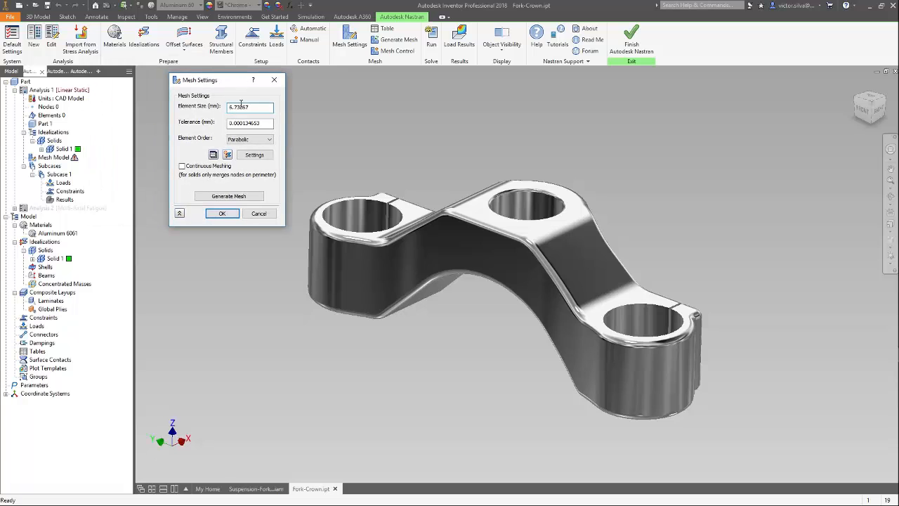
double_click(259, 108)
text(3)
click(267, 139)
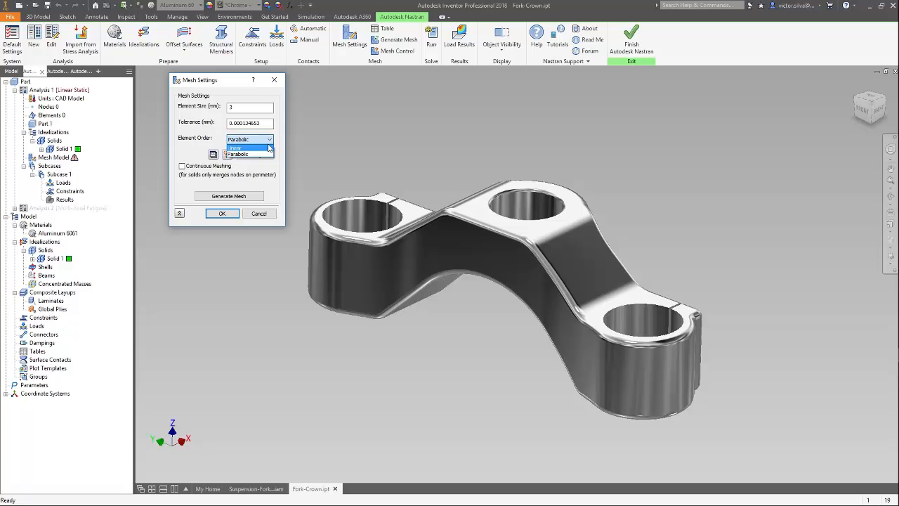
click(281, 146)
In the advanced mesh settings, enable Project Midside Nodes and set Quality Midside Adjustment to ON.
click(255, 156)
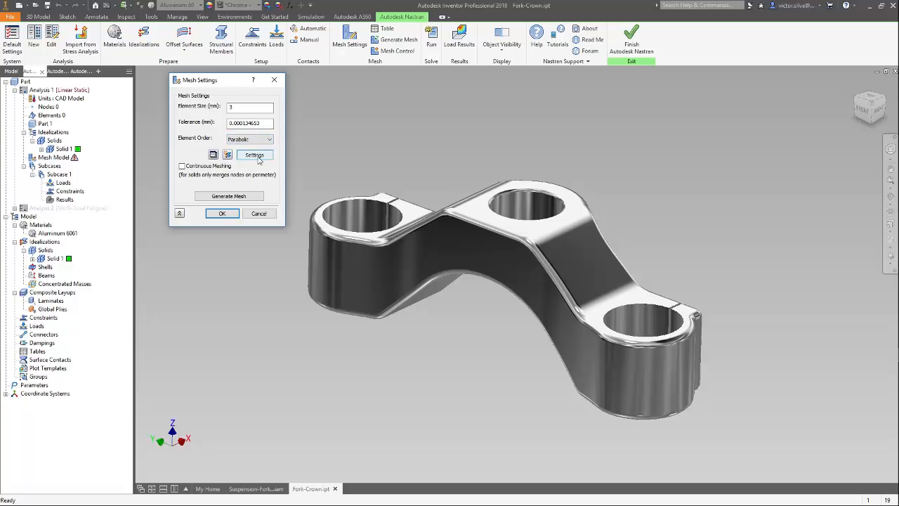
click(258, 146)
click(309, 156)
click(304, 168)
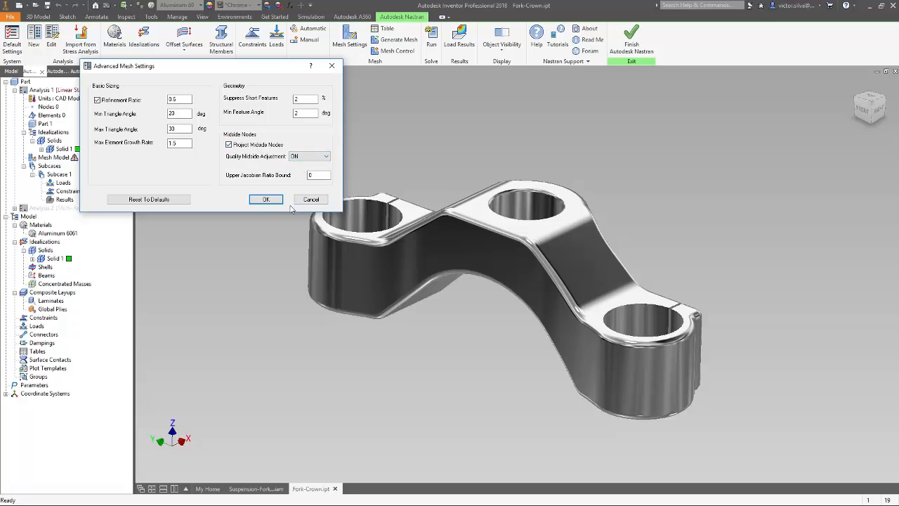
click(266, 199)
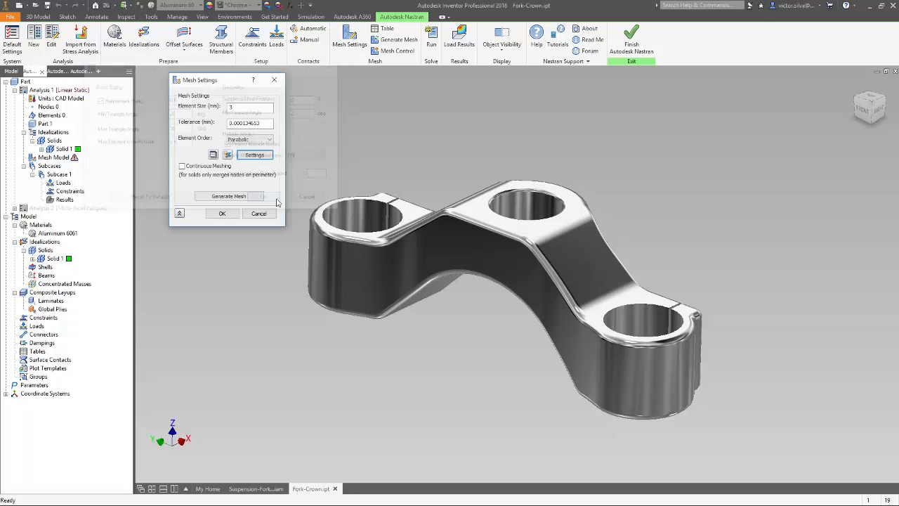
Generate the mesh on the fork crown, accept the mesh settings and inspect the result.
click(229, 198)
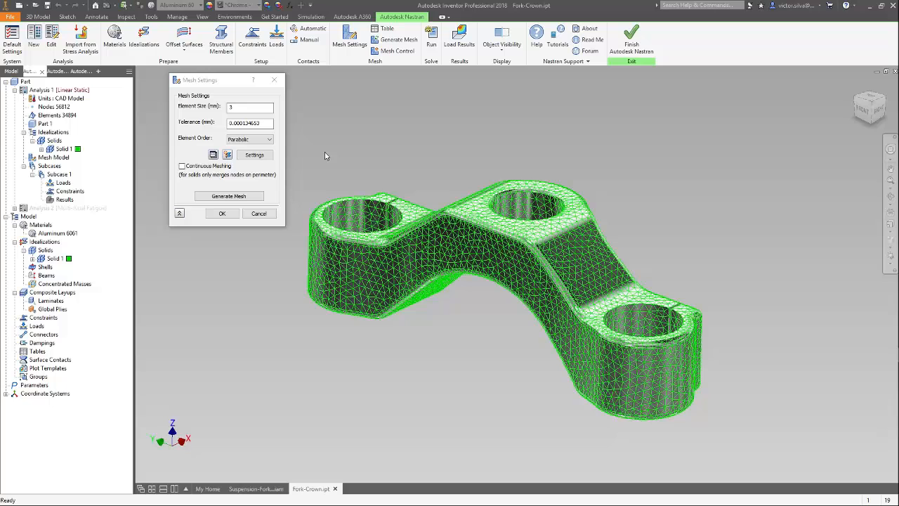
click(234, 212)
shift+middle_drag(530, 248, 490, 260)
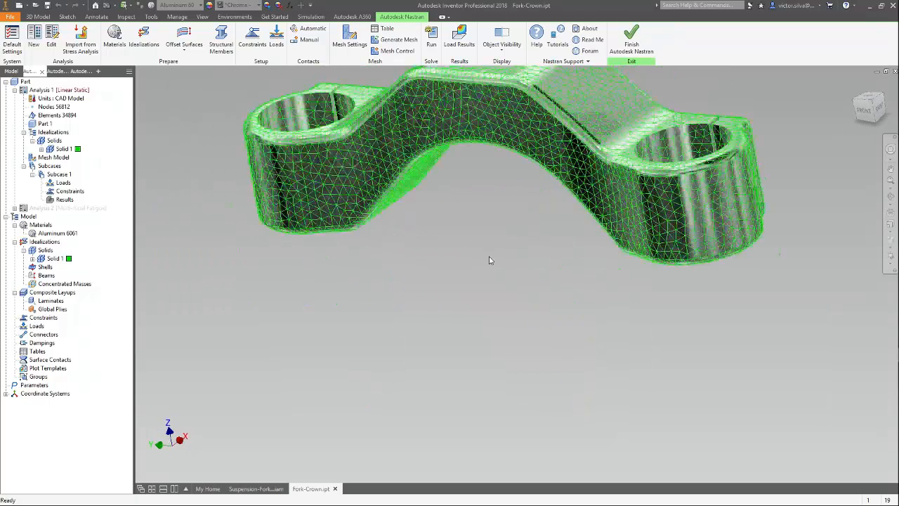
middle_click(490, 257)
middle_click(489, 258)
scroll(536, 277, up, 3)
mouse_move(536, 276)
middle_down()
mouse_move(509, 263)
mouse_move(517, 268)
mouse_move(237, 225)
mouse_move(283, 217)
mouse_move(507, 251)
mouse_move(527, 306)
mouse_move(528, 282)
middle_up()
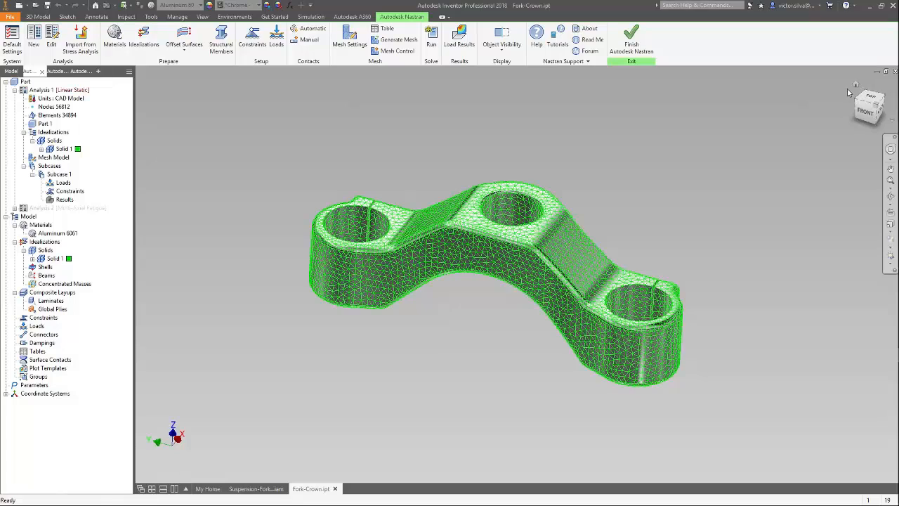
click(856, 85)
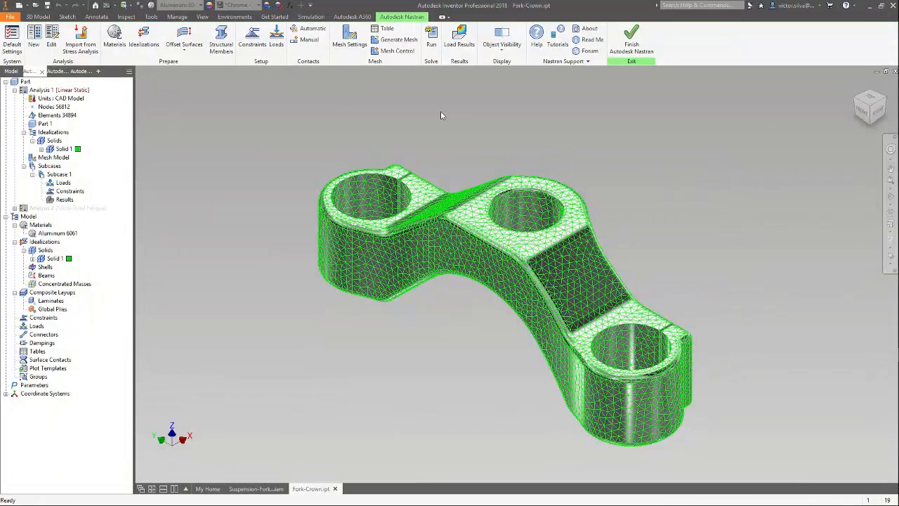
Add a fixed structural constraint to the inner faces of the two outer bores, with smaller and denser display symbols.
click(252, 37)
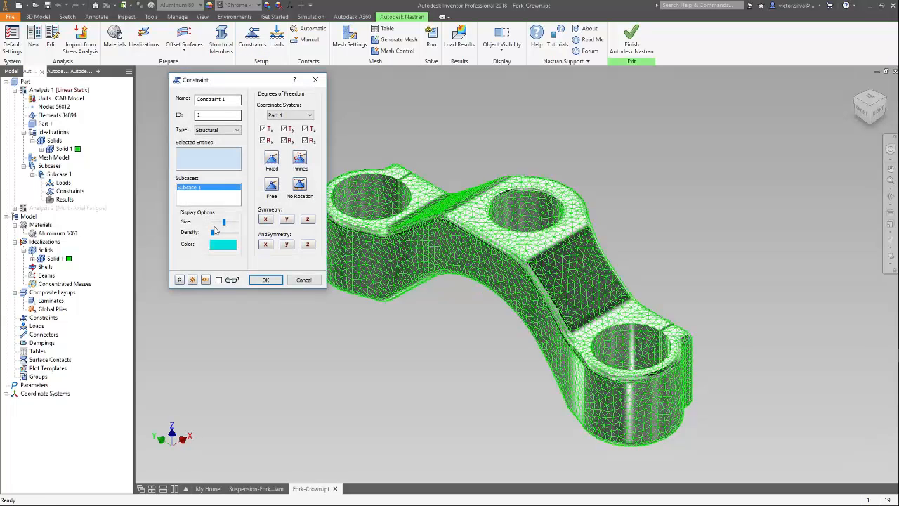
click(361, 200)
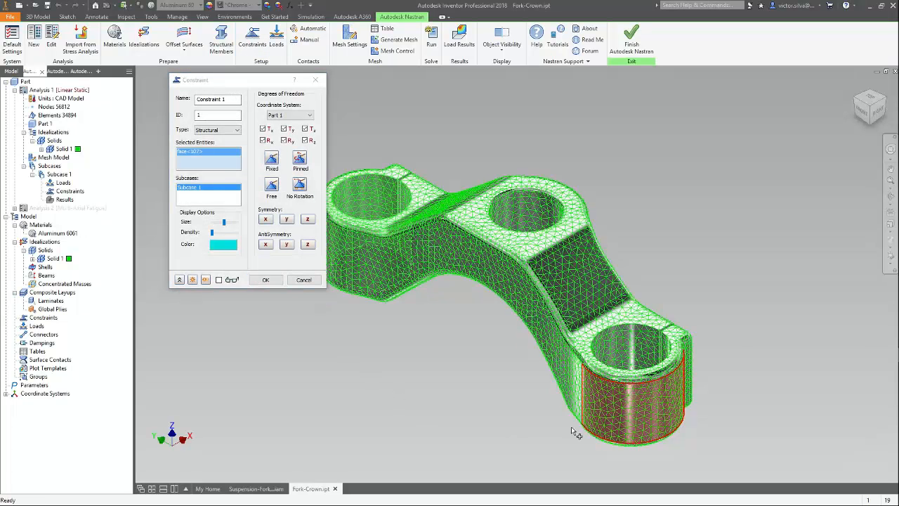
click(635, 350)
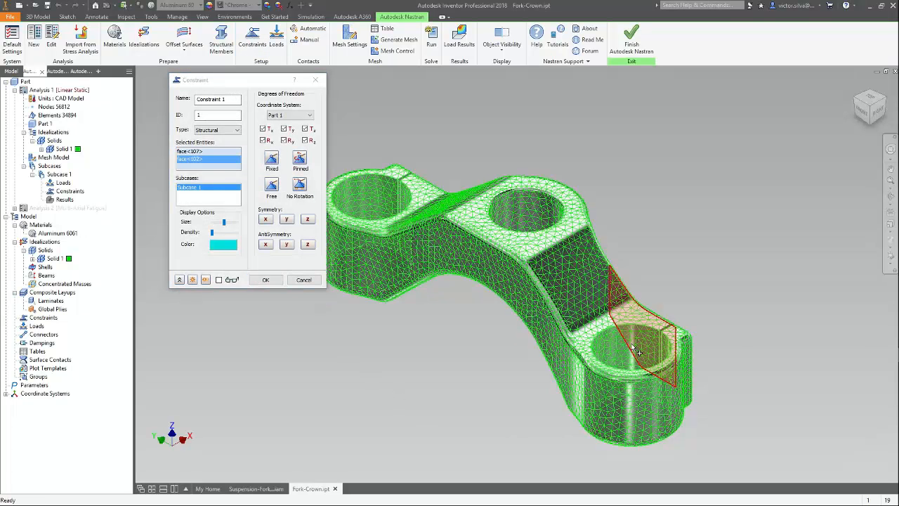
click(272, 160)
drag(224, 223, 232, 232)
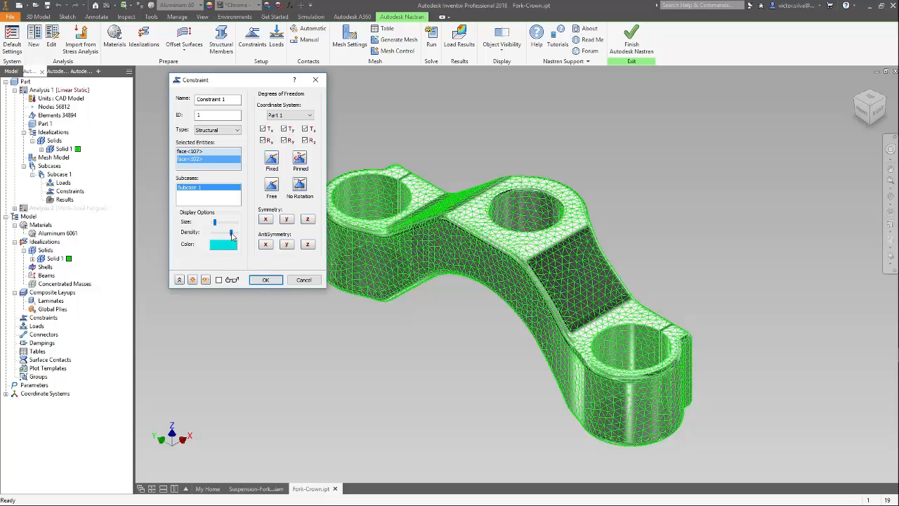
click(266, 279)
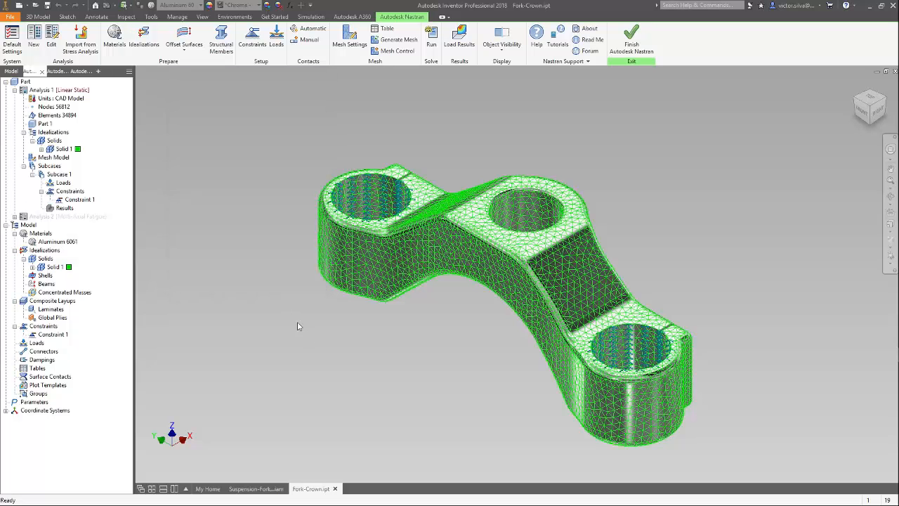
Create a force load on the central bore's inner face, displayed with smaller, denser symbols in red.
click(276, 39)
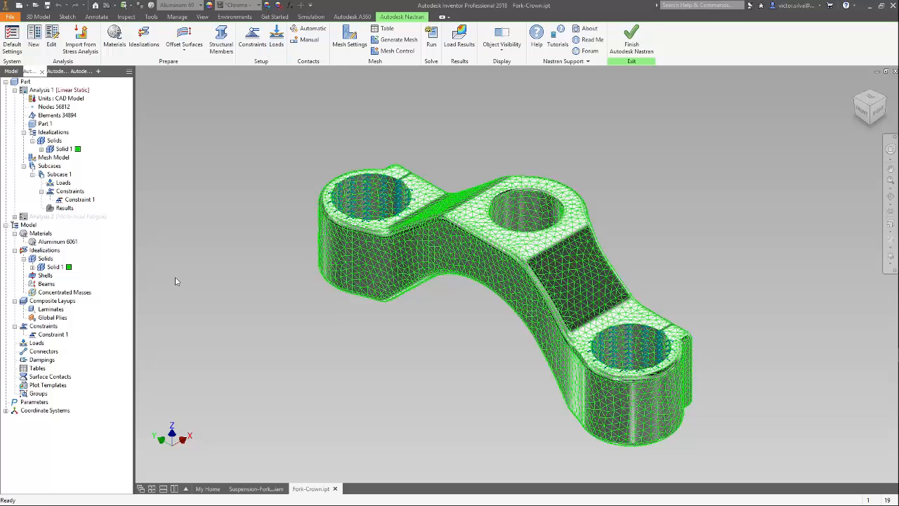
click(517, 220)
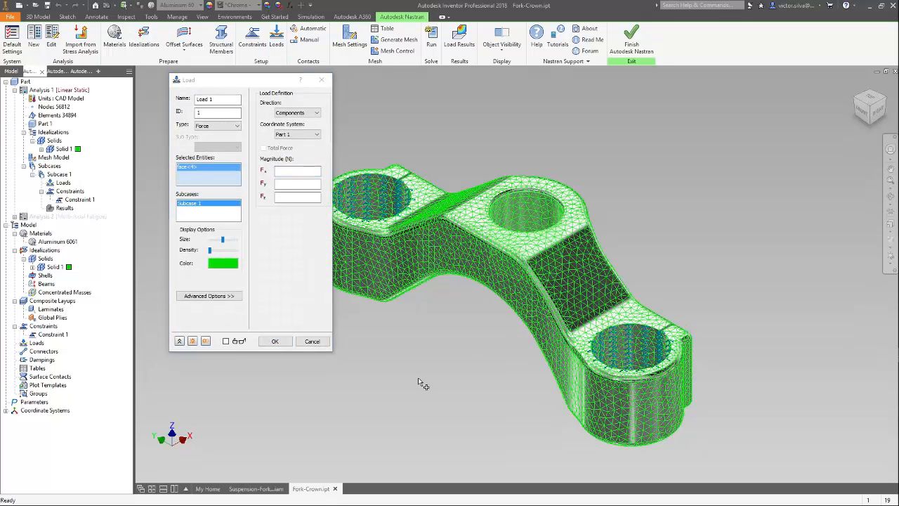
mouse_move(223, 240)
mouse_down()
mouse_move(213, 240)
mouse_move(230, 251)
mouse_up()
click(230, 264)
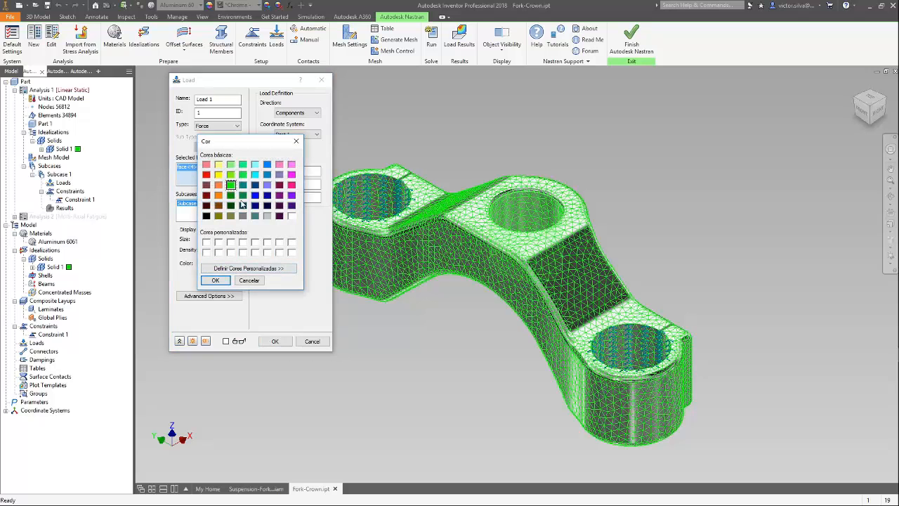
click(206, 175)
click(216, 280)
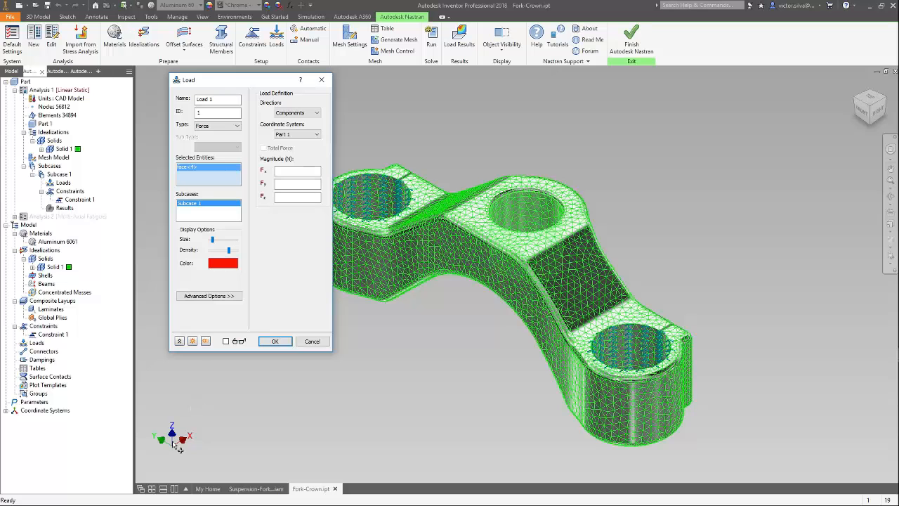
Check the axis directions from the front and apply the load with an Fz magnitude of -5000 N.
click(862, 113)
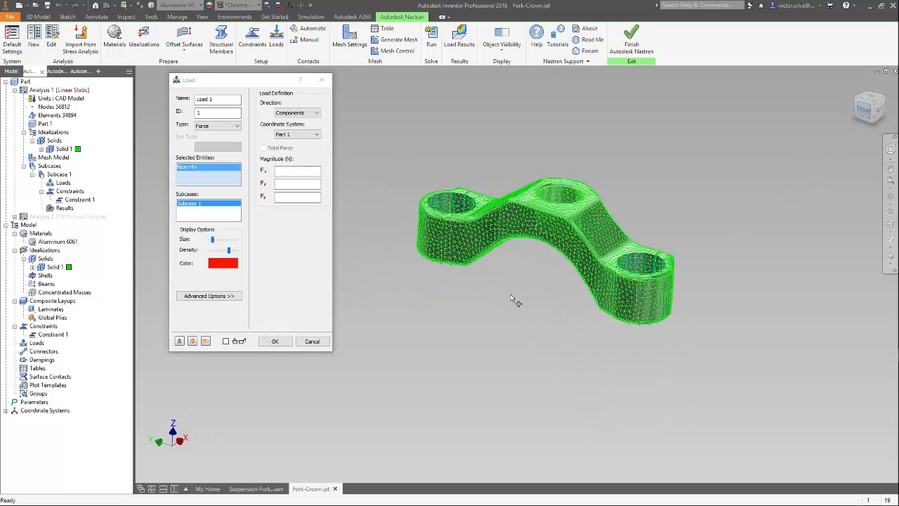
scroll(457, 346, down, 5)
middle_drag(453, 320, 485, 307)
scroll(516, 314, up, 2)
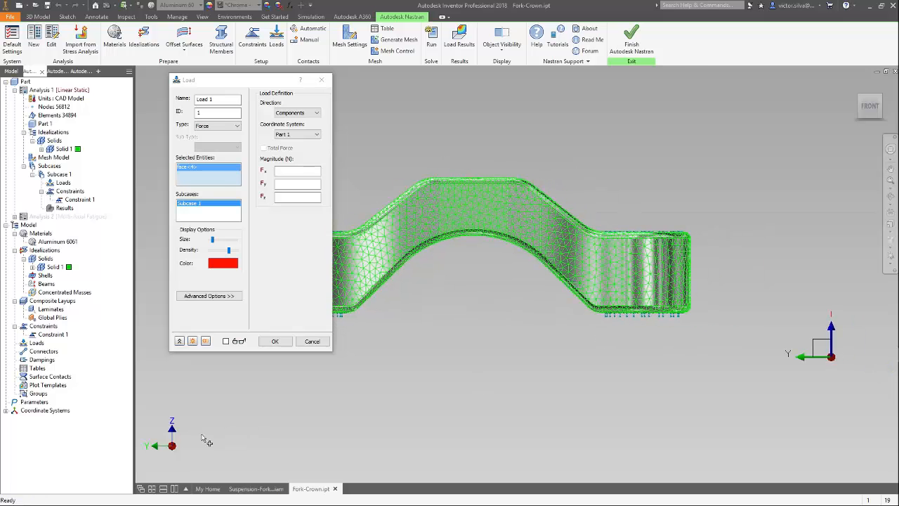
click(299, 197)
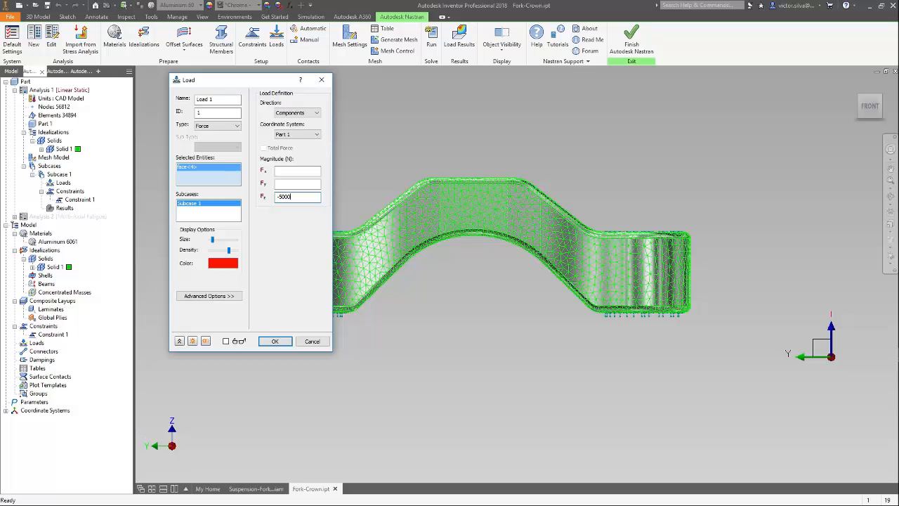
click(276, 342)
Run the linear static Nastran analysis and return to the analysis tree at Subcase 1.
scroll(480, 237, up, 5)
scroll(479, 237, down, 5)
shift+middle_drag(504, 290, 485, 327)
middle_drag(546, 154, 502, 344)
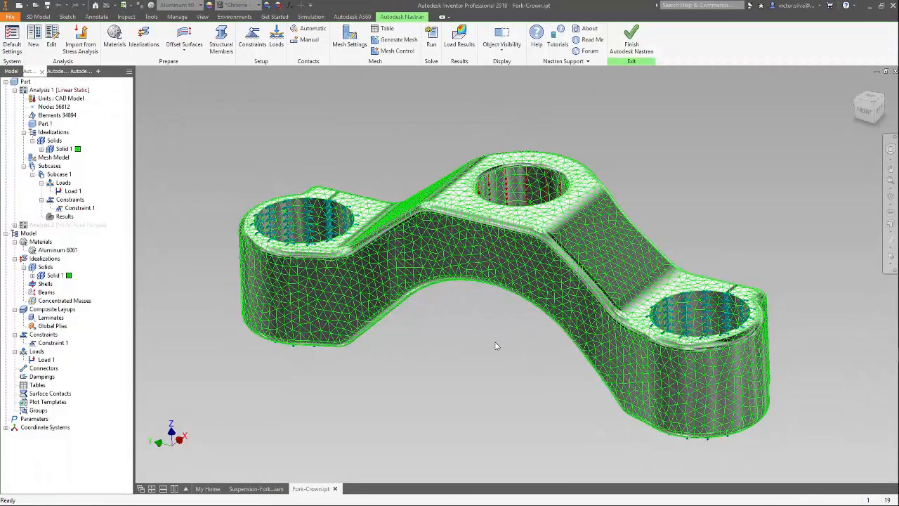
click(432, 42)
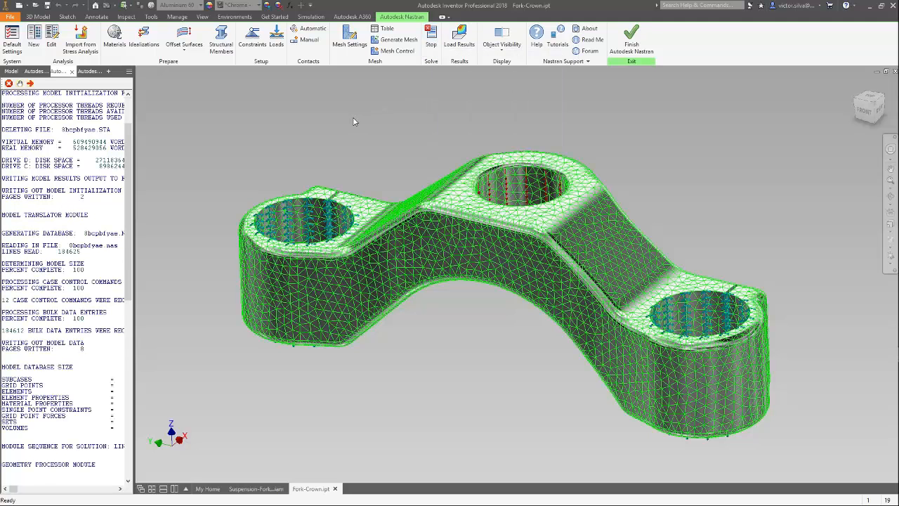
click(32, 71)
click(59, 175)
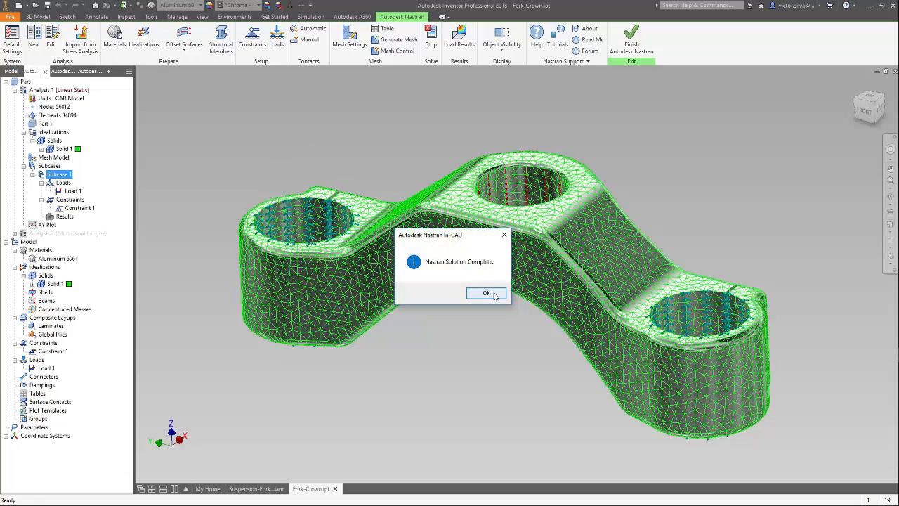
Display the von Mises result as an undeformed contour with only element edges visible, and inspect the maximum stress area at the central bore.
click(488, 293)
right_click(79, 226)
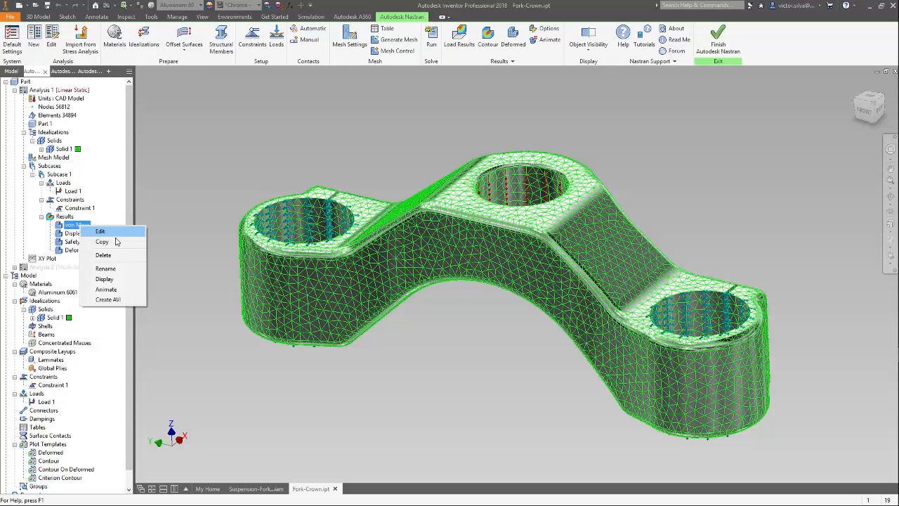
click(109, 231)
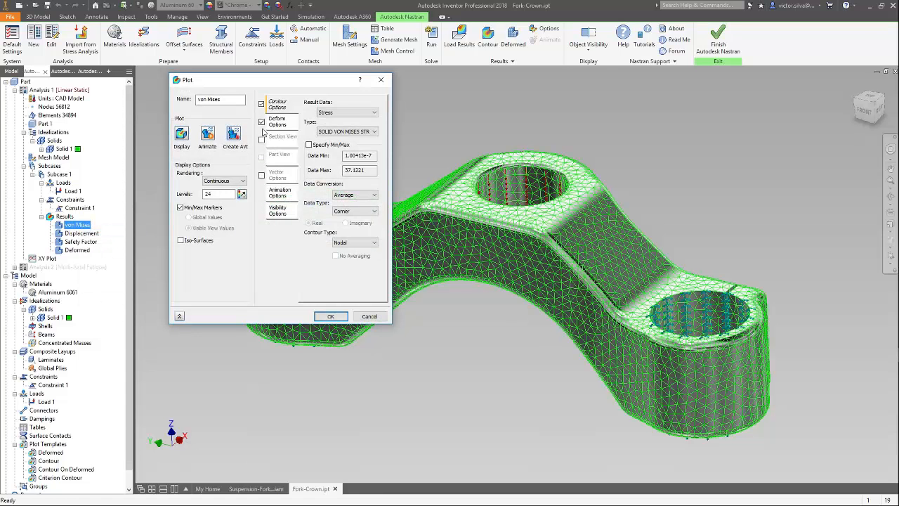
click(261, 122)
click(277, 211)
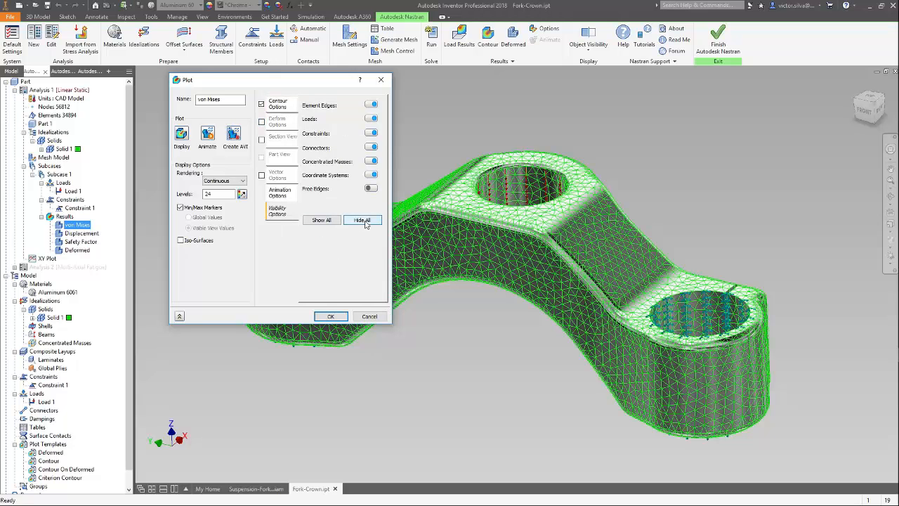
click(371, 104)
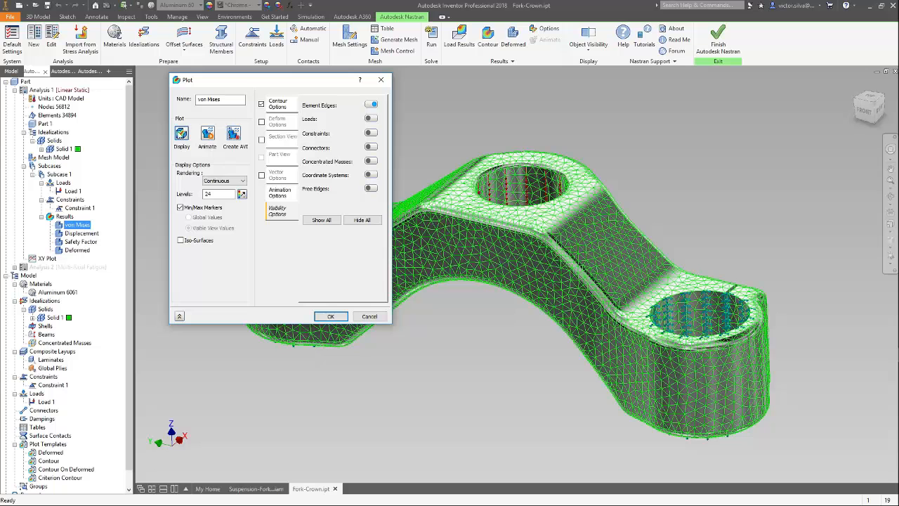
click(181, 134)
click(335, 316)
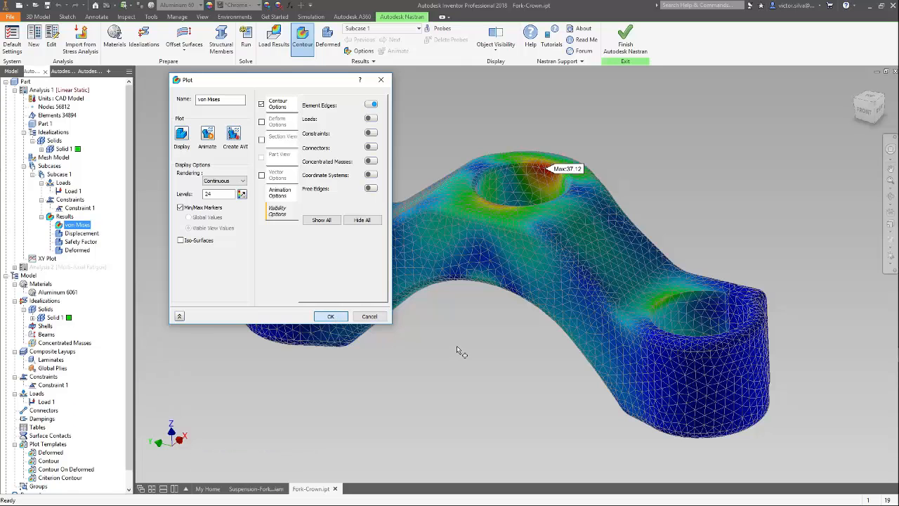
scroll(531, 183, down, 5)
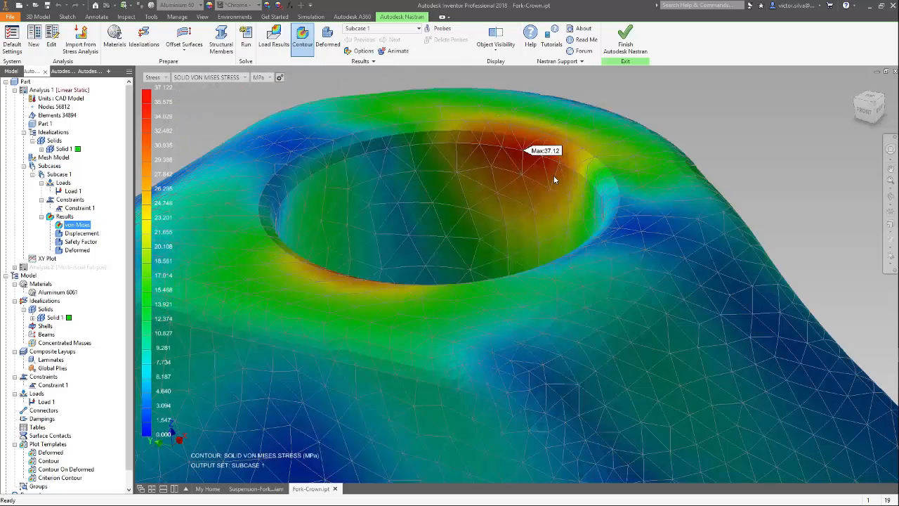
scroll(647, 154, up, 6)
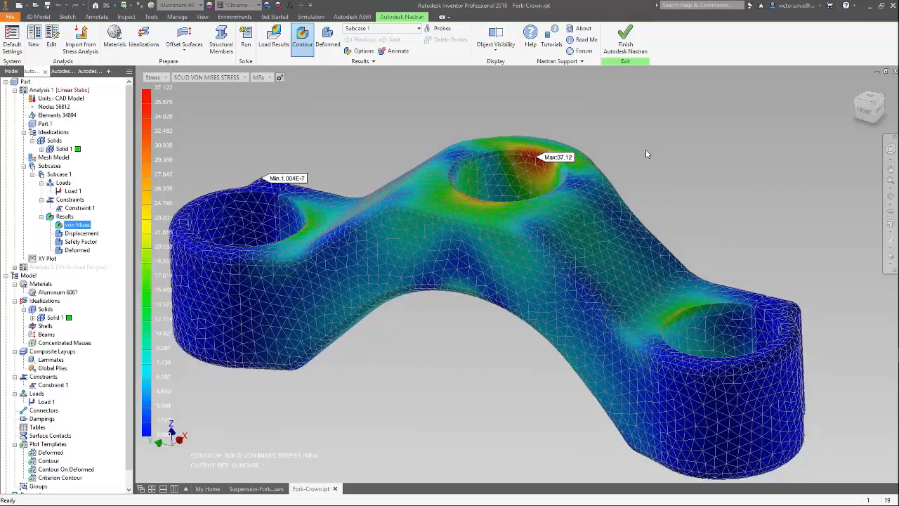
Display the total Displacement result as a contour on the deformed shape and view it from a slightly different angle.
click(82, 234)
right_click(83, 233)
click(104, 241)
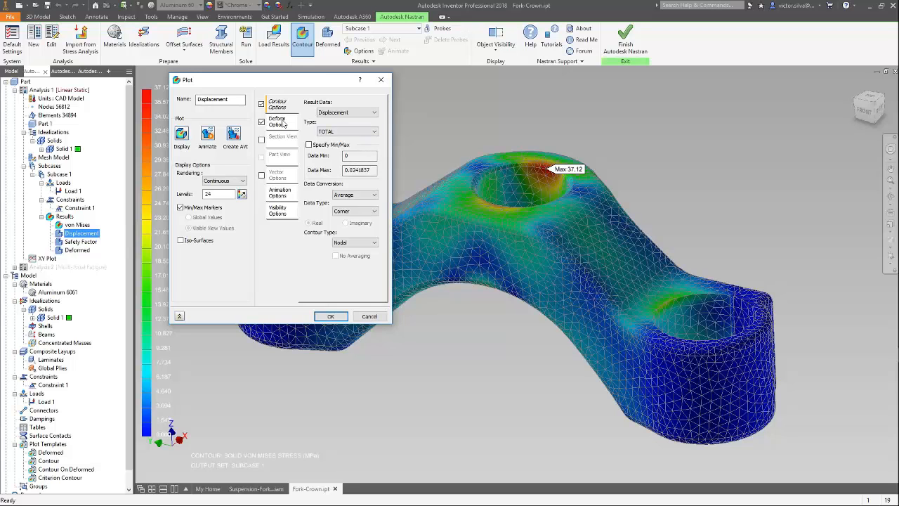
click(278, 211)
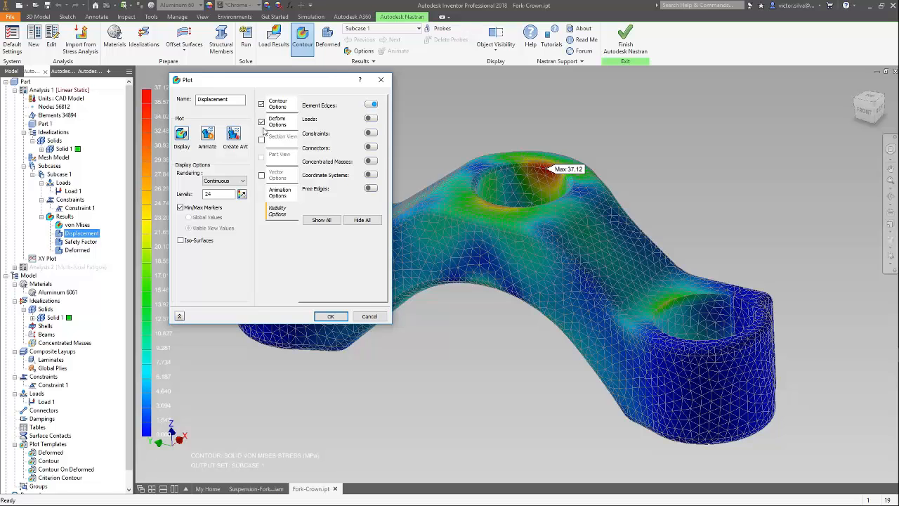
click(328, 316)
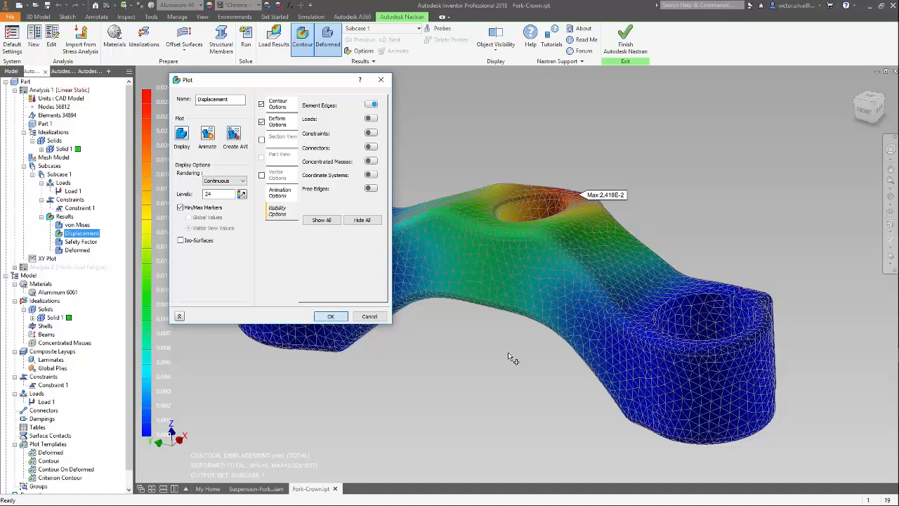
shift+middle_drag(505, 344, 470, 331)
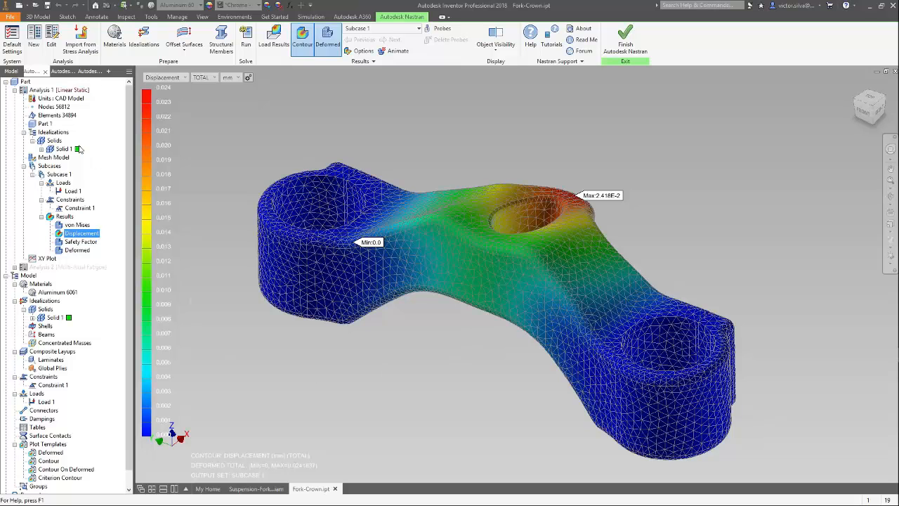
Change the type of Analysis 1 to Multi-Axial Fatigue, keeping its output controls.
click(38, 92)
double_click(38, 92)
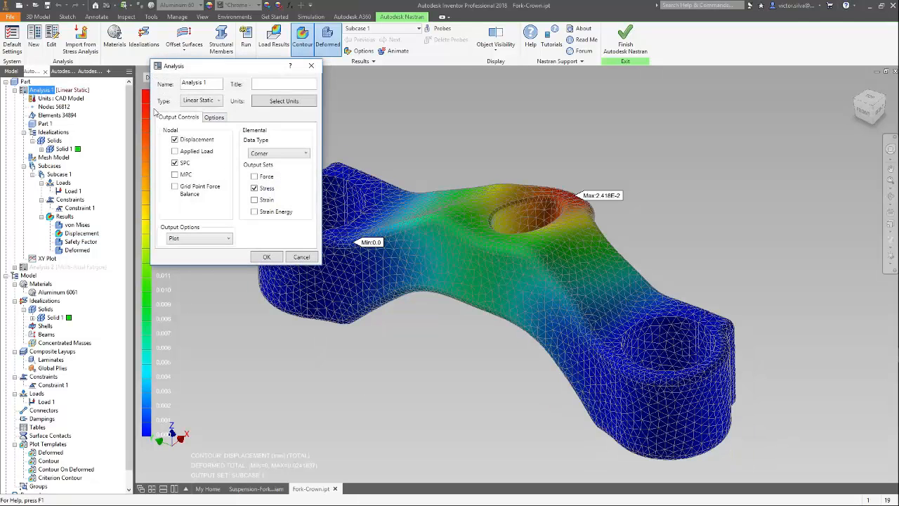
click(213, 103)
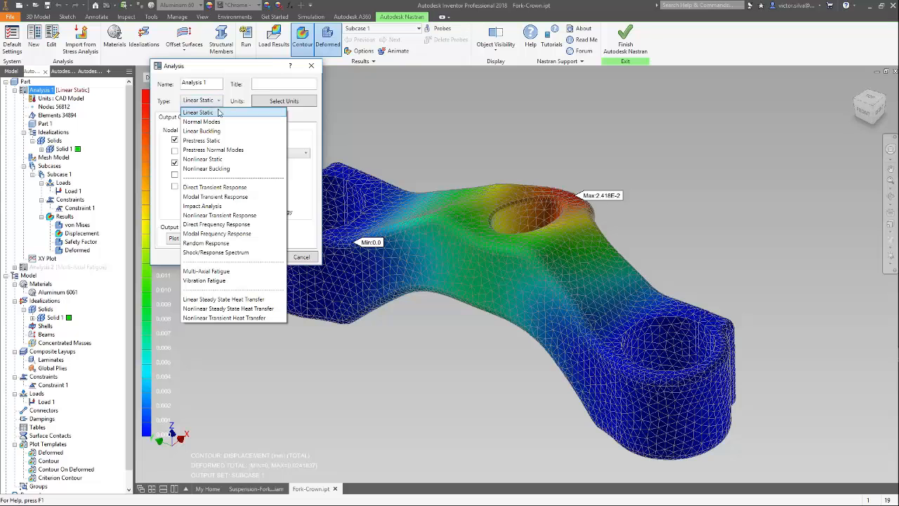
click(238, 272)
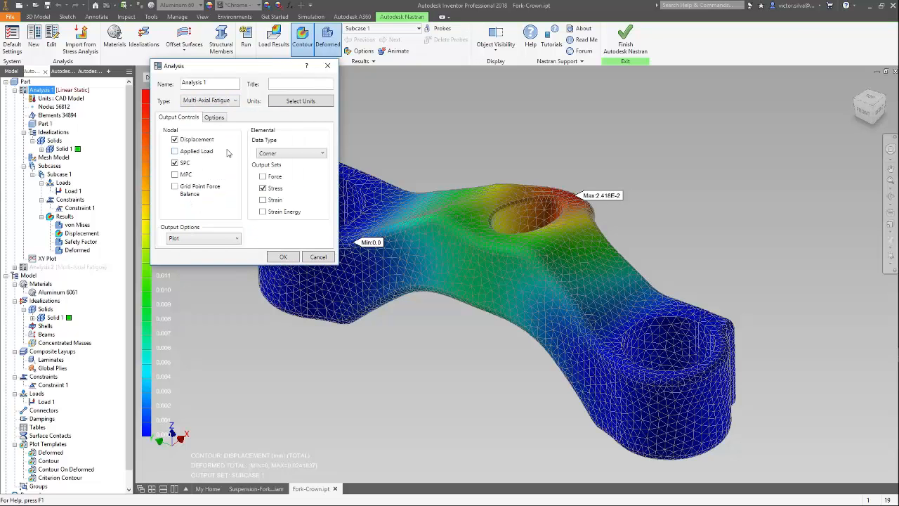
click(283, 257)
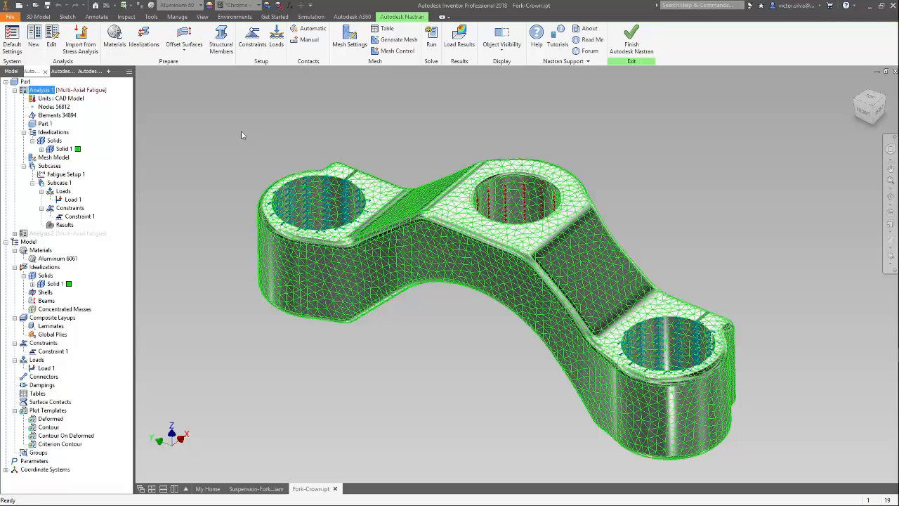
Configure Fatigue Setup 1 with the Stress-Life approach and the von Mises method, leaving threshold, event duration and time conversion factor empty.
click(73, 175)
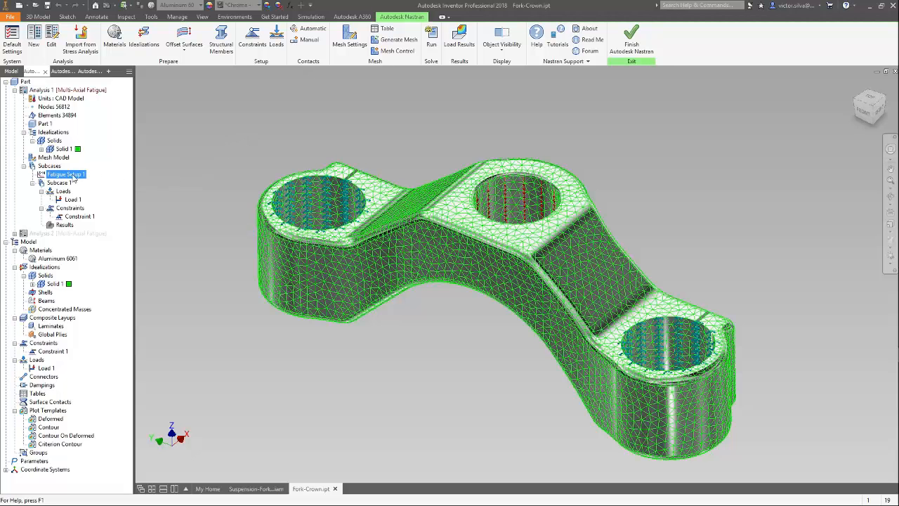
double_click(73, 176)
click(238, 138)
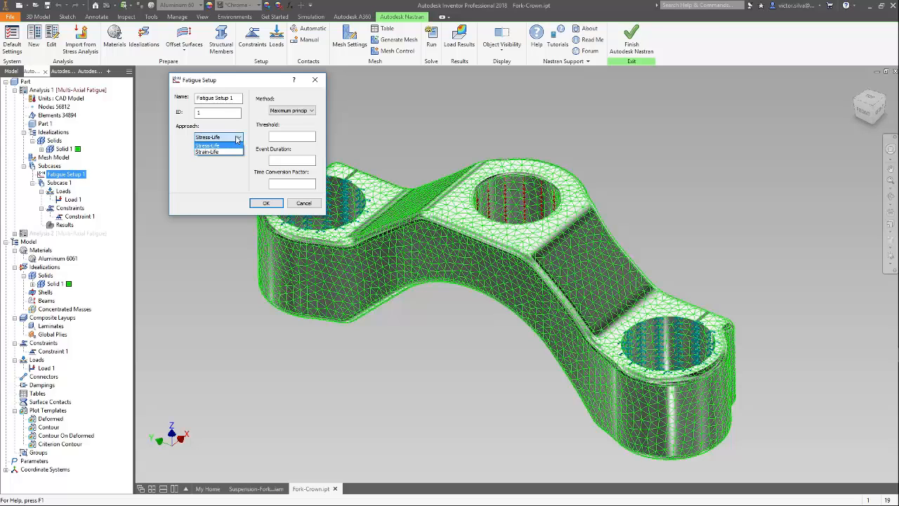
click(238, 138)
click(291, 110)
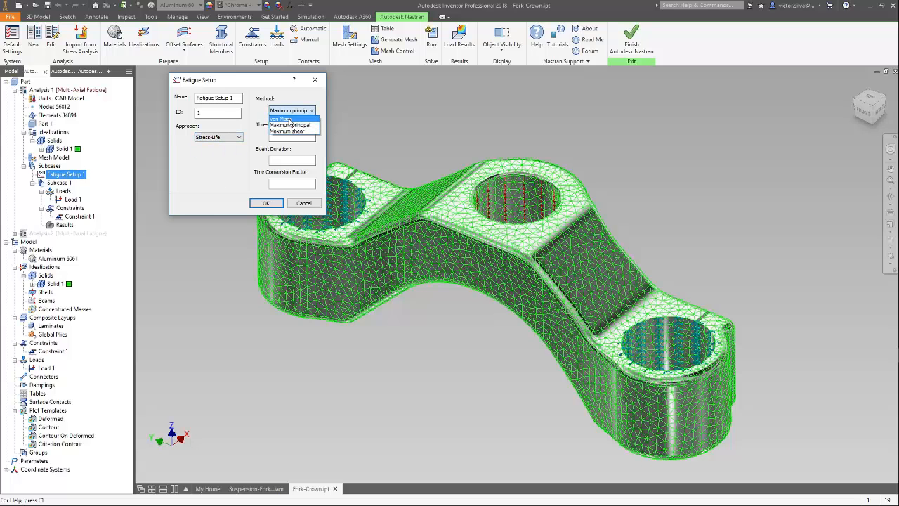
click(289, 119)
click(289, 184)
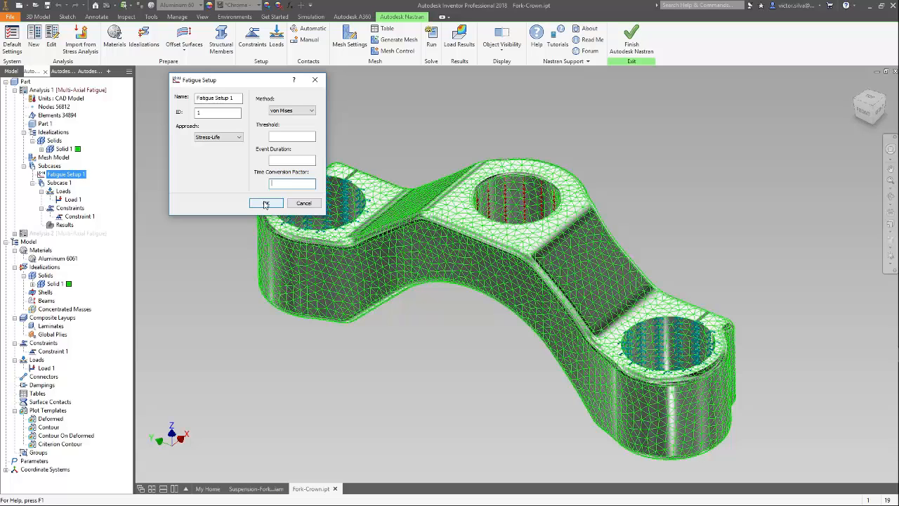
click(266, 203)
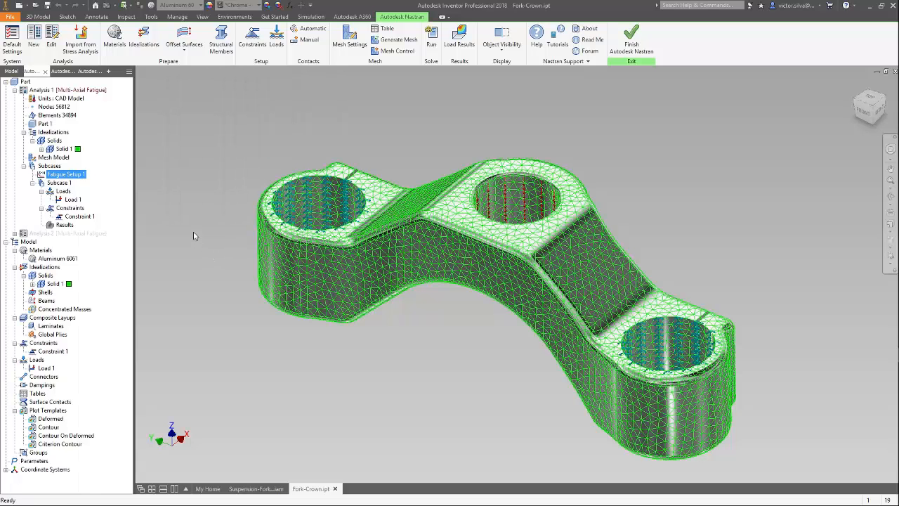
Create a new load history table for Load 1 and name it Fadiga.
click(72, 199)
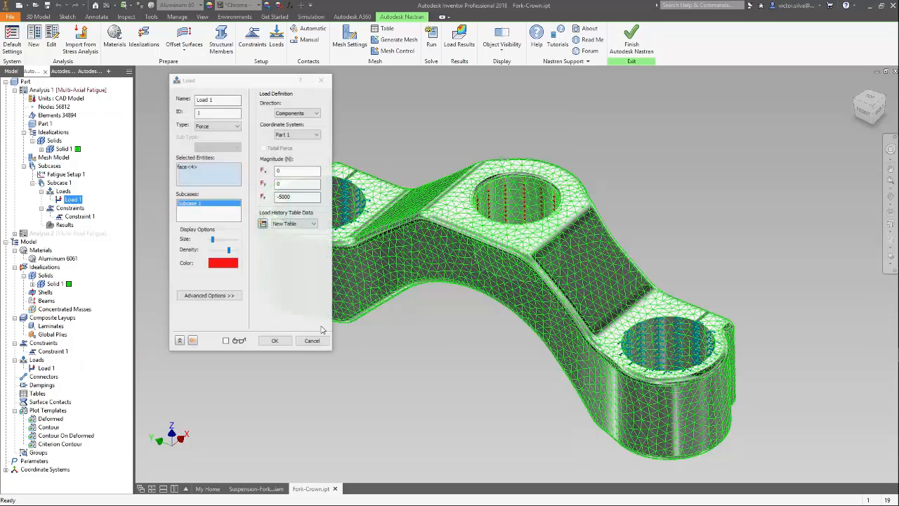
click(263, 223)
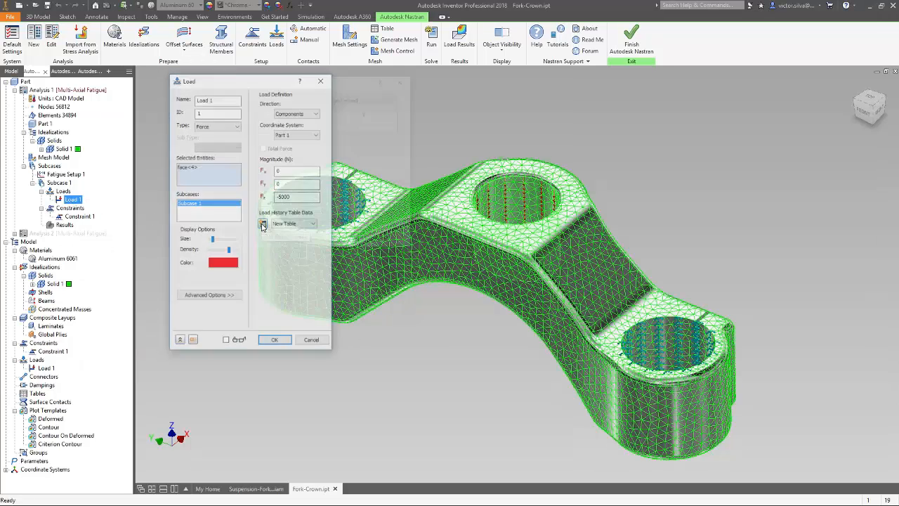
drag(225, 100, 183, 100)
text(Fatigue)
Enter the X-Y points 0, 0; 0.5, 1; and 1, 0 in the Fadiga table.
click(293, 121)
text(0)
key(Tab)
text(0)
click(293, 130)
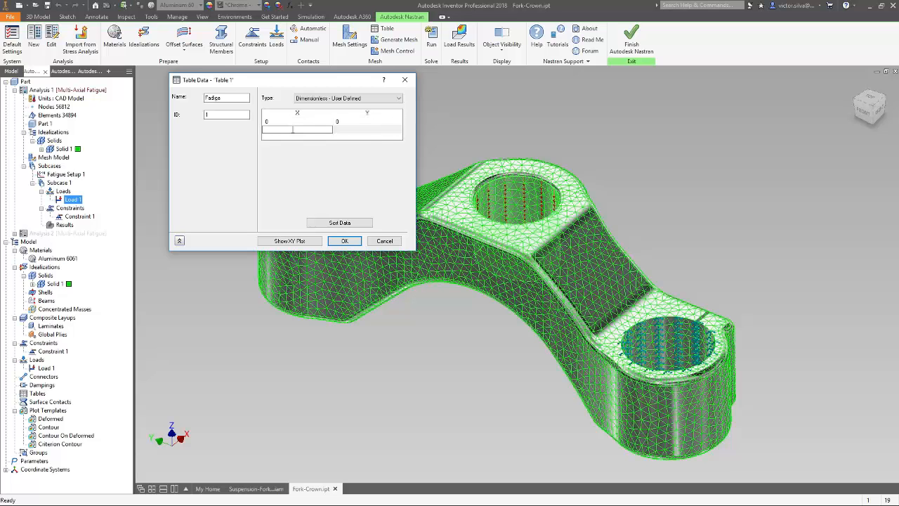
text(0.5)
click(356, 128)
click(297, 137)
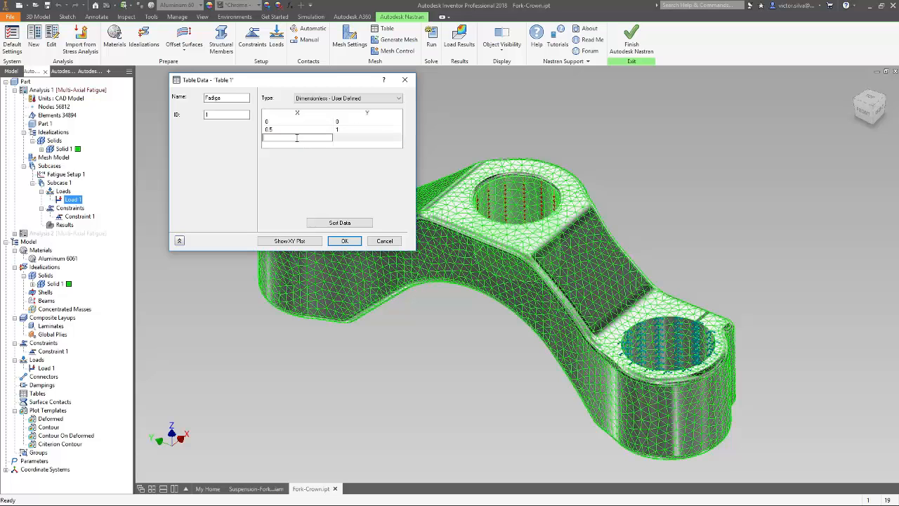
text(1)
click(344, 138)
text(0)
click(349, 146)
Preview the table's XY plot and apply the Fadiga load history table to Load 1.
click(307, 242)
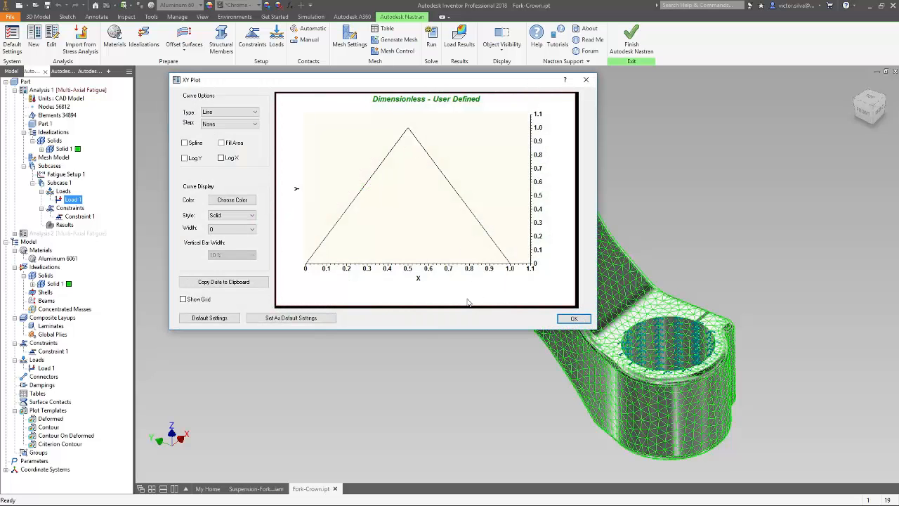
click(569, 319)
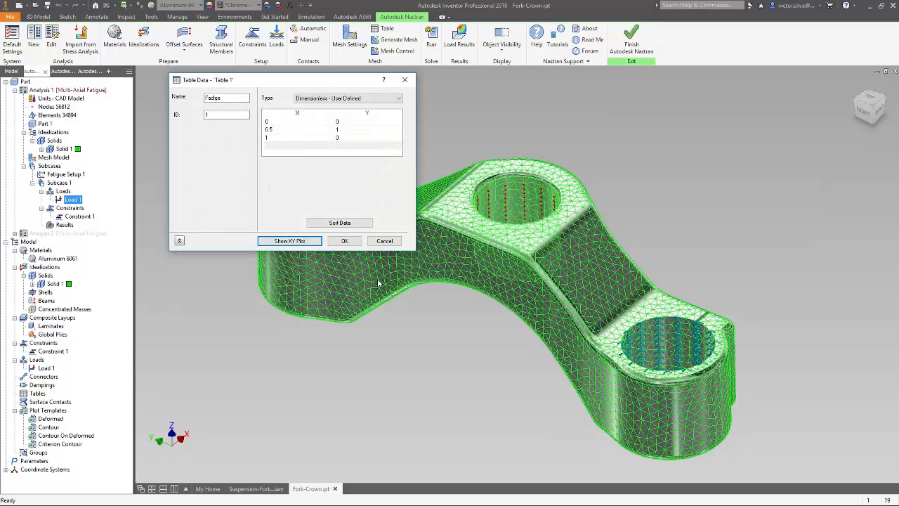
click(345, 241)
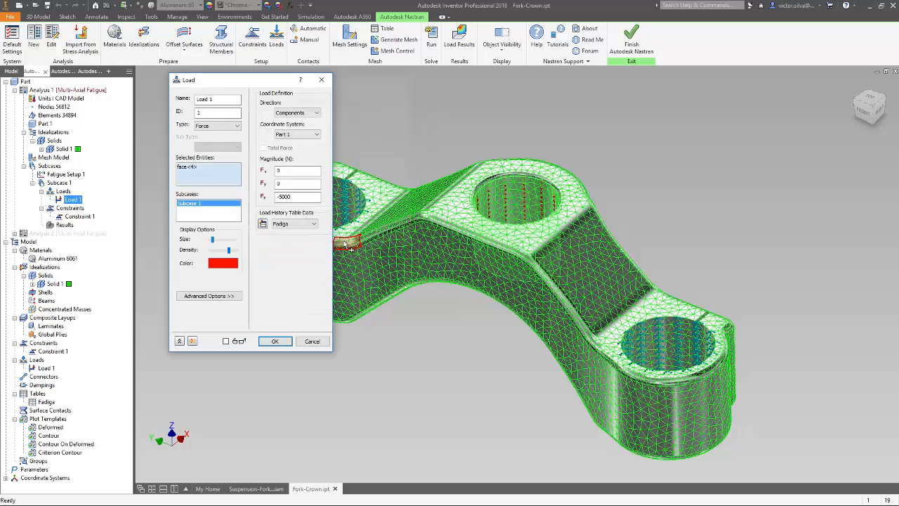
click(275, 342)
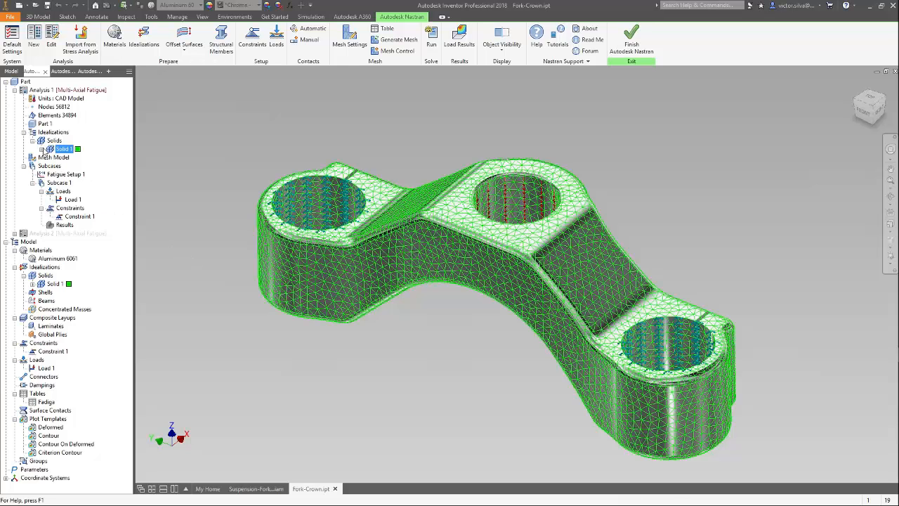
Review the fatigue S-N data and its XY plot for the Aluminum 6061 material assigned to Solid 1.
double_click(80, 157)
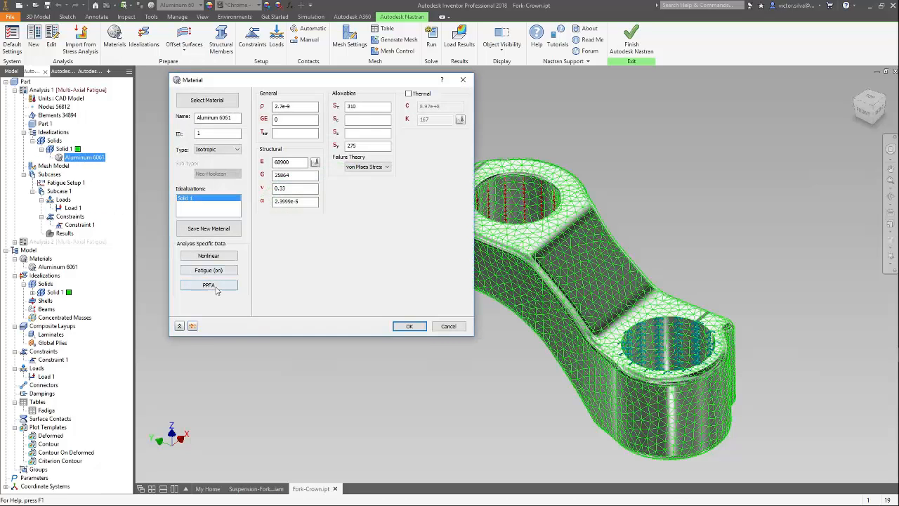
click(203, 272)
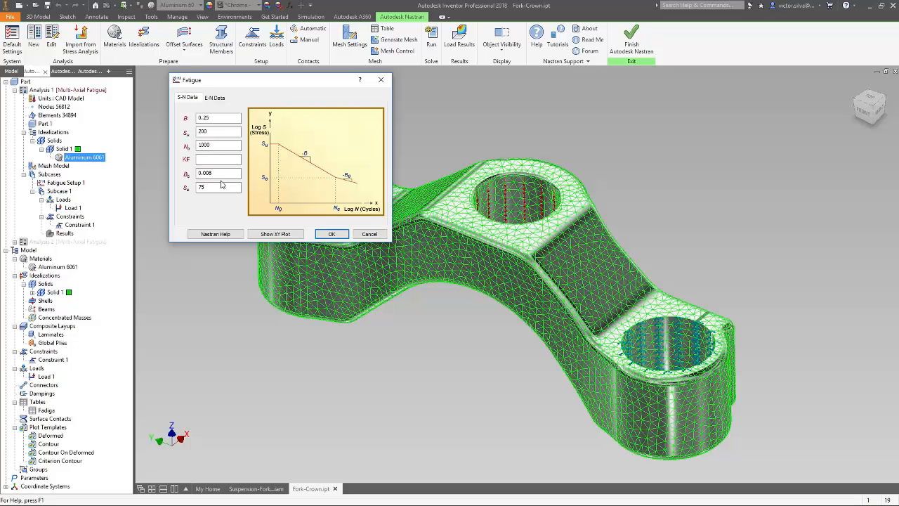
click(275, 234)
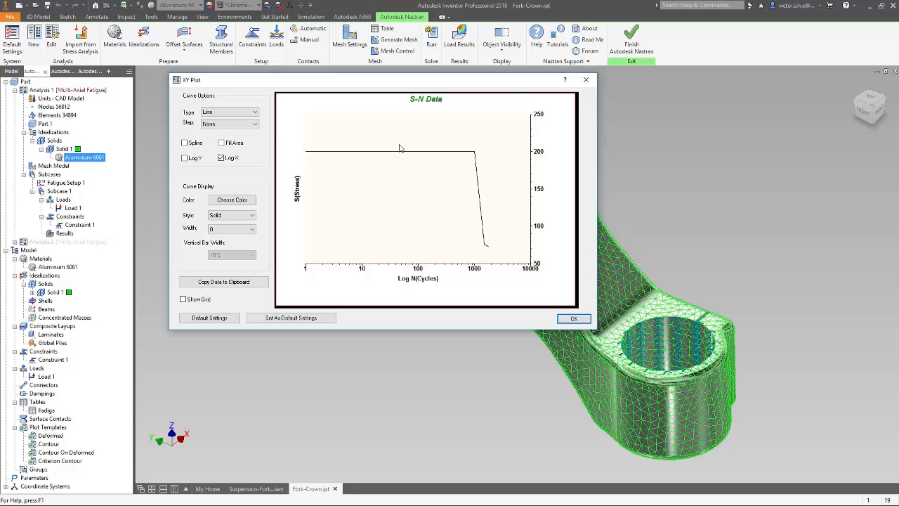
click(574, 320)
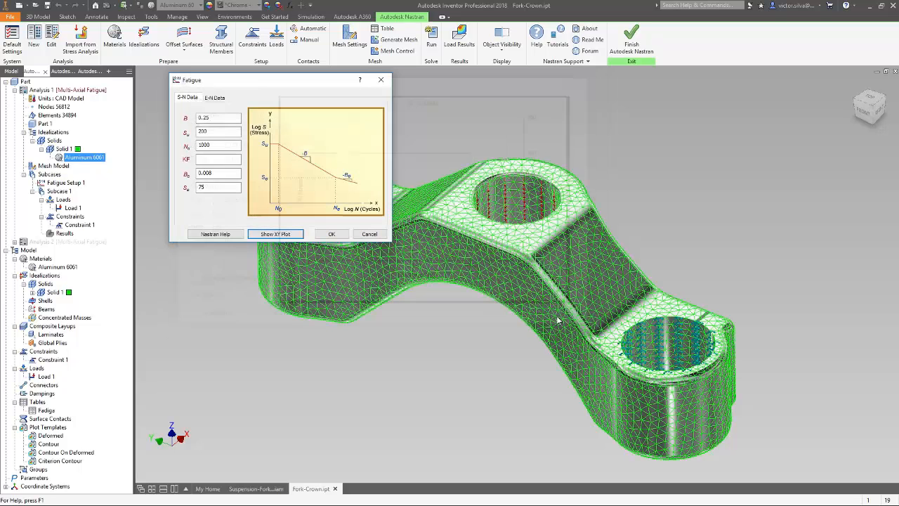
click(329, 235)
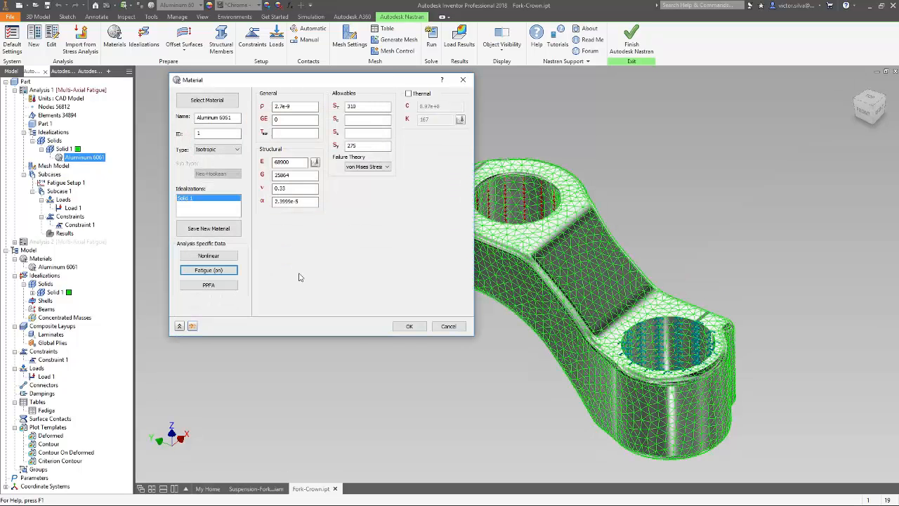
click(418, 326)
Solve the multi-axial fatigue analysis and acknowledge its completion.
click(431, 37)
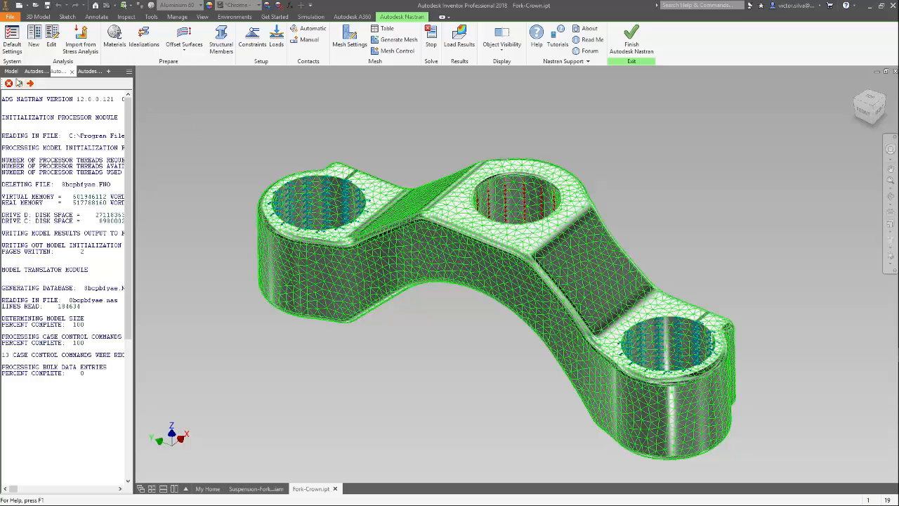
click(33, 71)
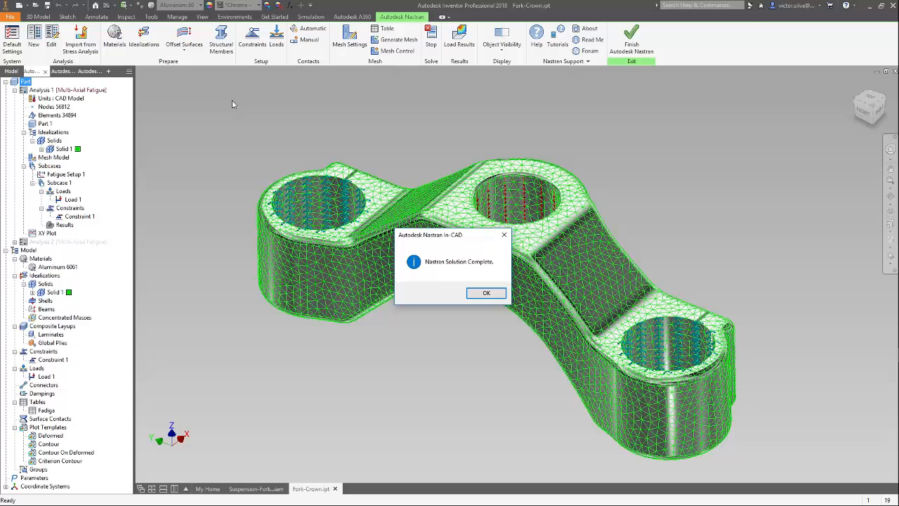
click(485, 293)
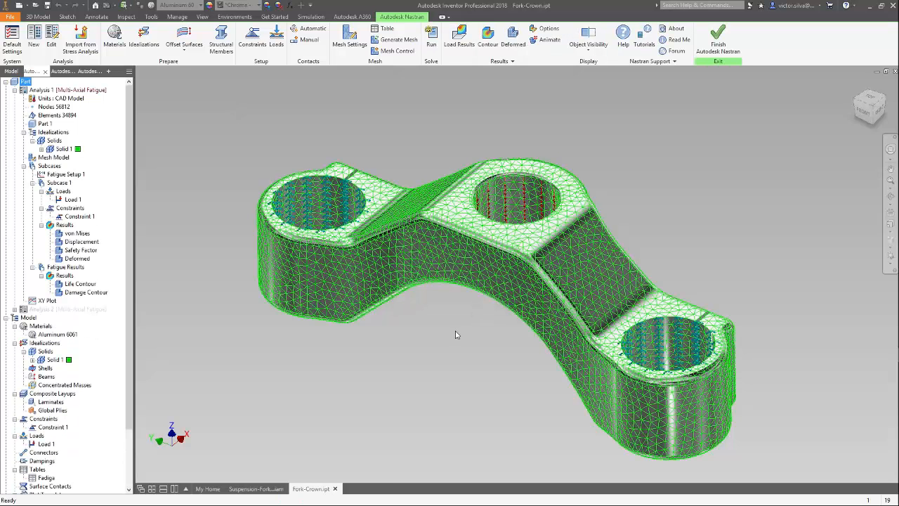
Edit the von Mises plot under Subcase 1 to turn off deformation, and display the stress contour.
right_click(92, 237)
click(110, 240)
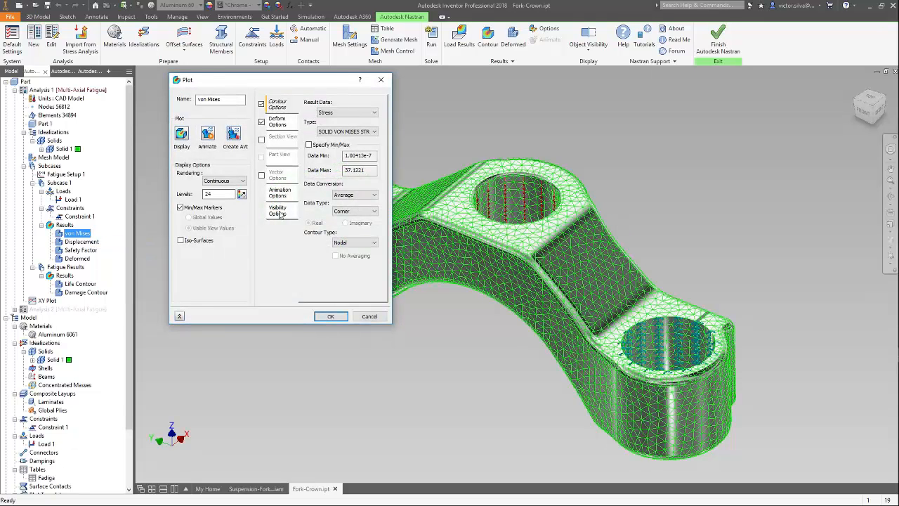
click(261, 122)
click(284, 222)
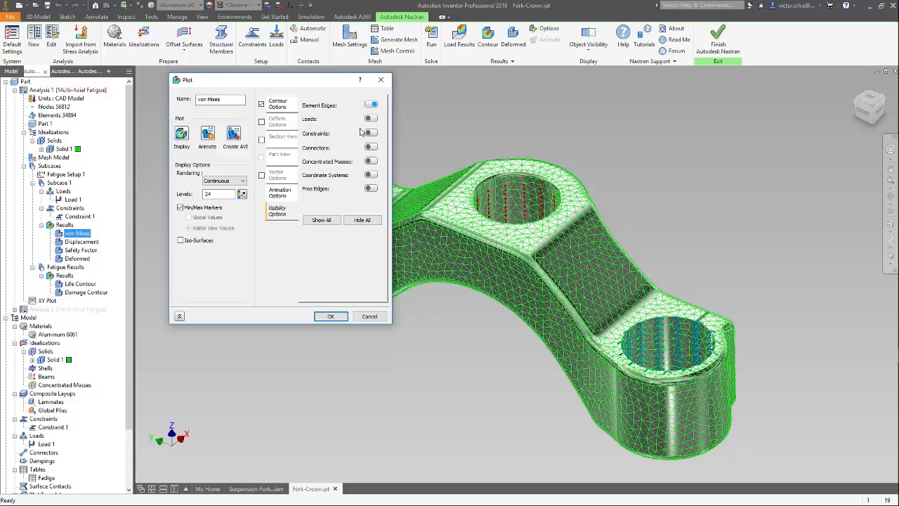
click(181, 135)
click(331, 317)
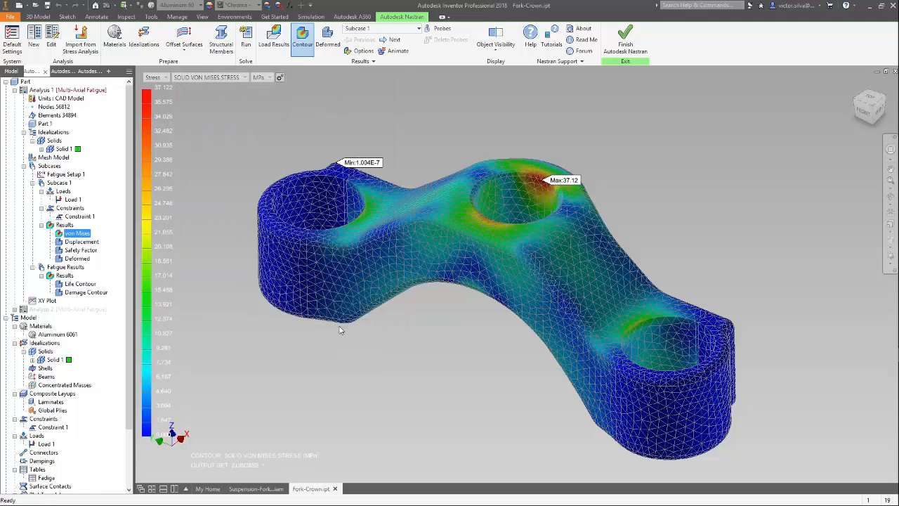
Set the Life Contour fatigue plot to the SOLID LIFE result type and display it on the part.
right_click(85, 285)
click(111, 293)
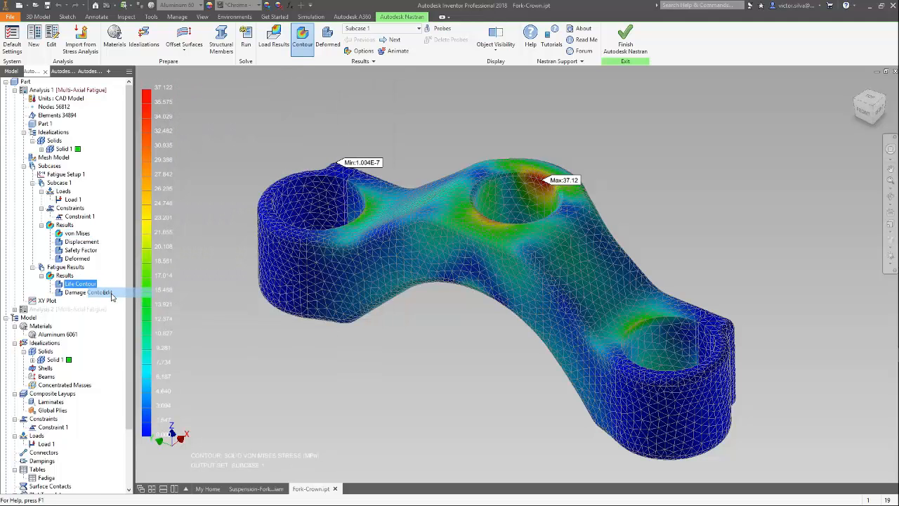
click(338, 132)
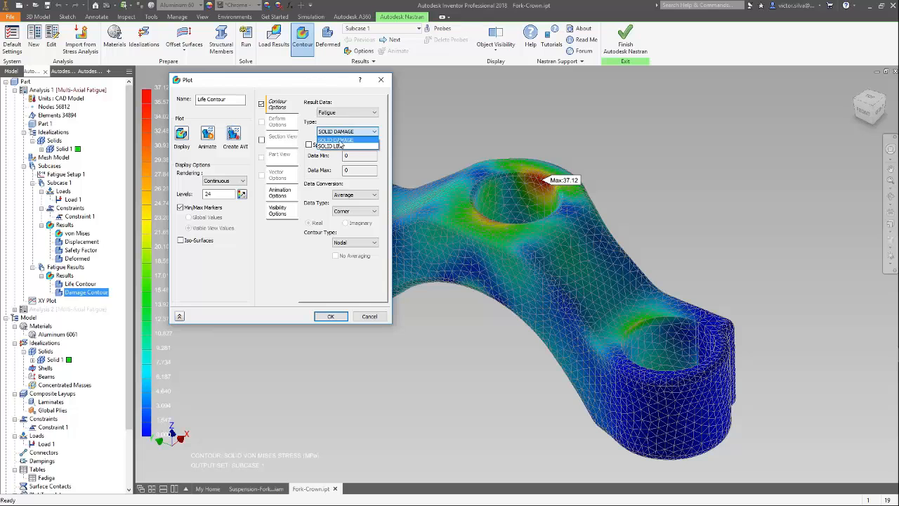
click(338, 146)
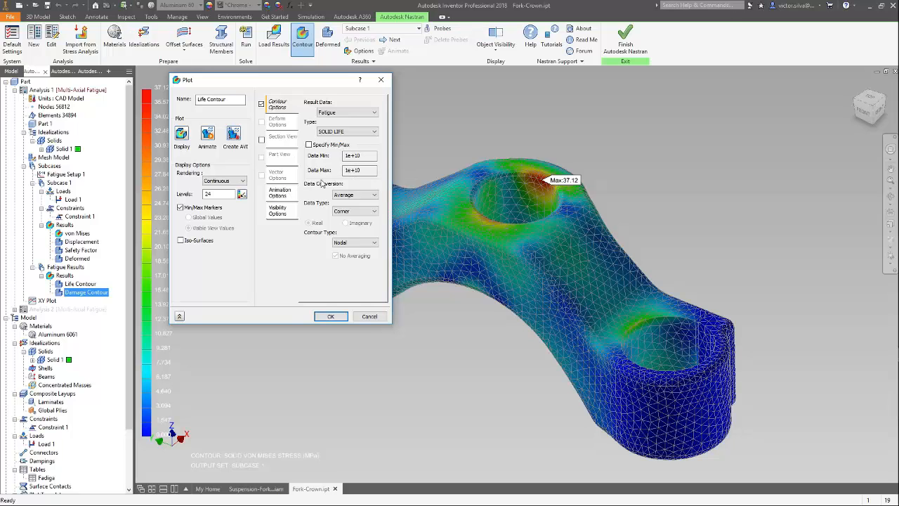
click(184, 136)
click(330, 316)
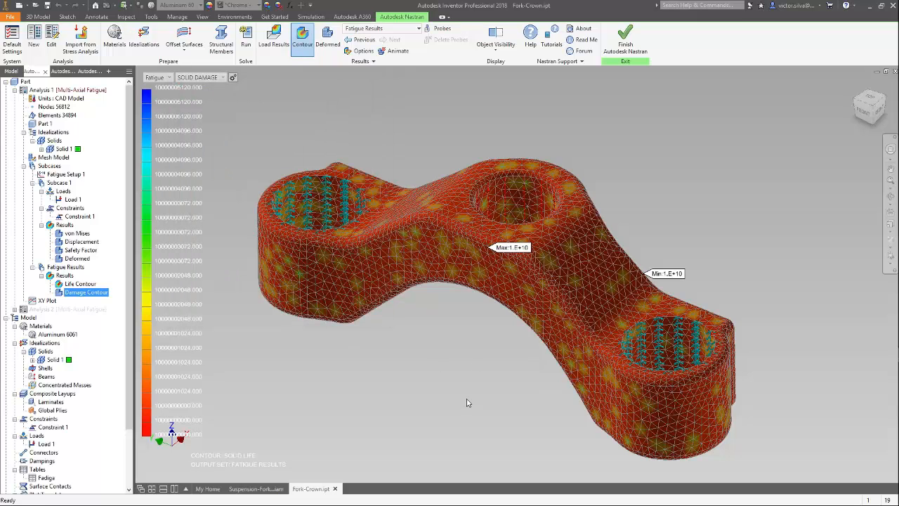
Turn off the Life Contour display and leave the Nastran environment to return to part modelling.
right_click(81, 283)
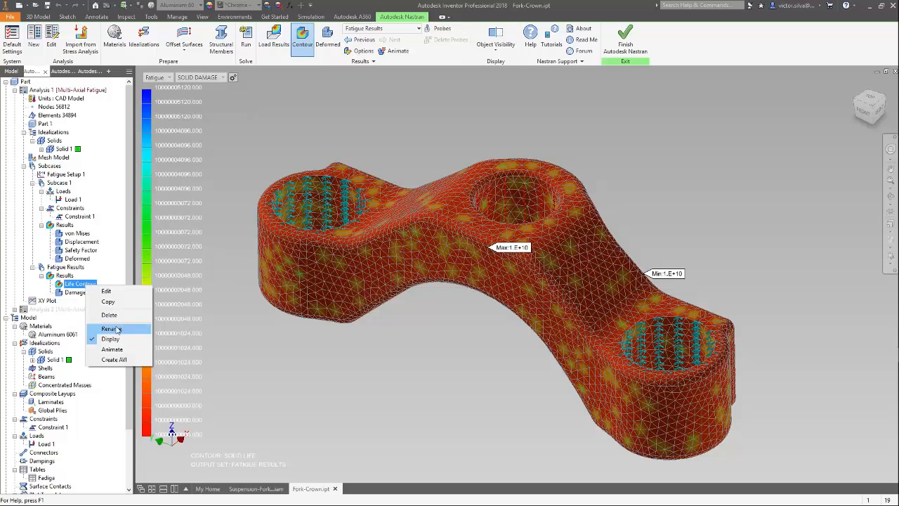
click(110, 339)
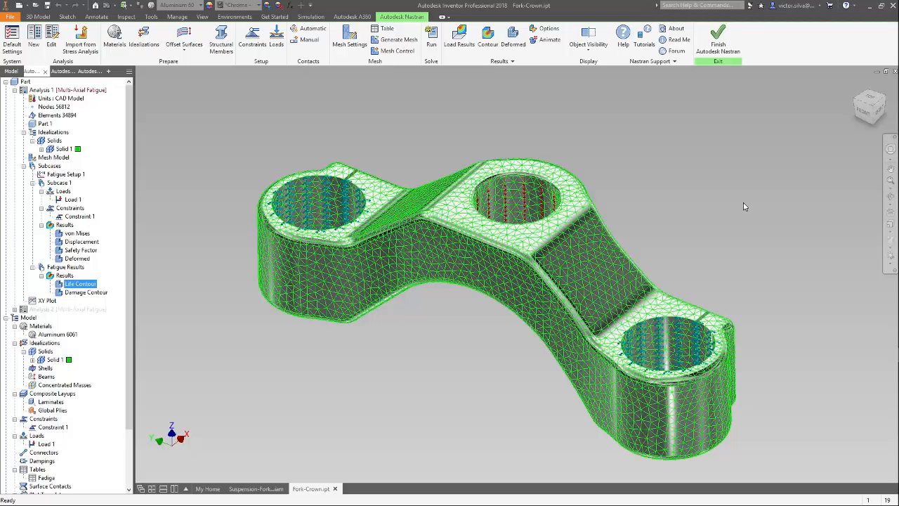
click(718, 43)
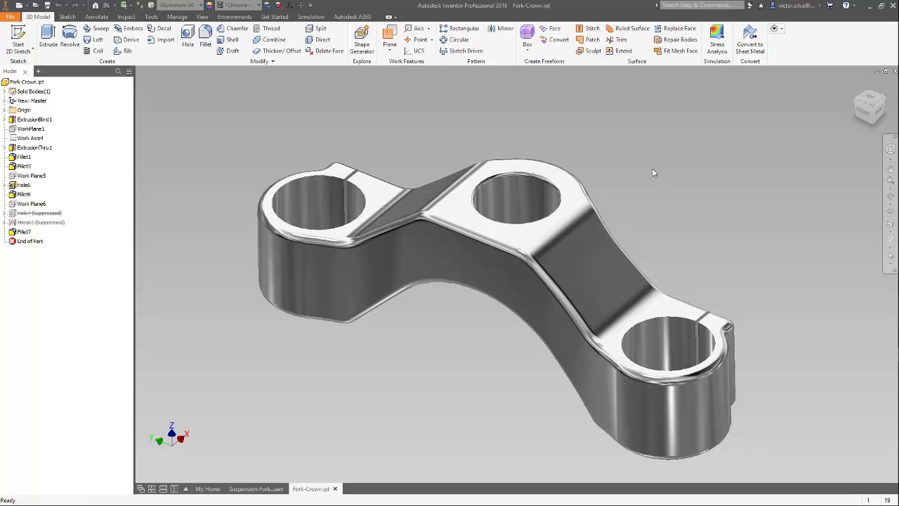
Edit Sketch1 of ExtrusionBlind1 and set the radius of the central bulge arc to 0.7 in (17.78 mm).
middle_drag(652, 168, 650, 161)
click(856, 85)
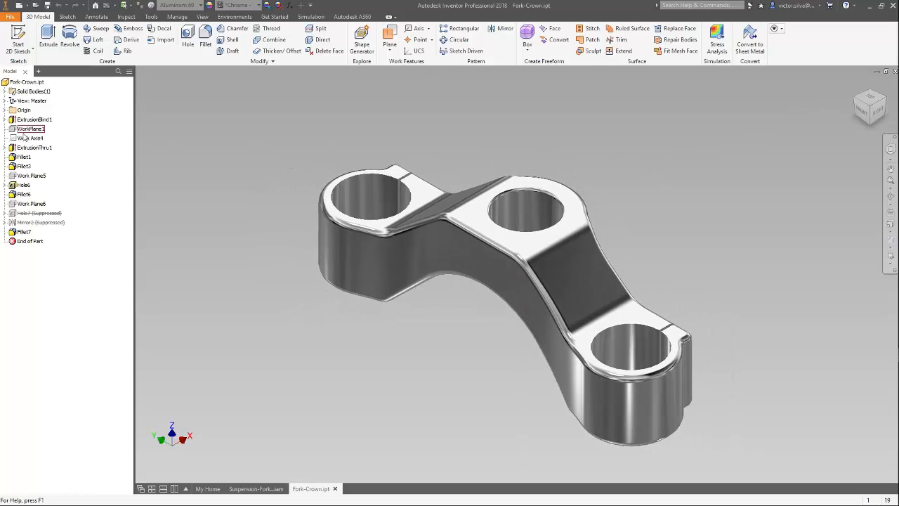
click(4, 119)
right_click(31, 131)
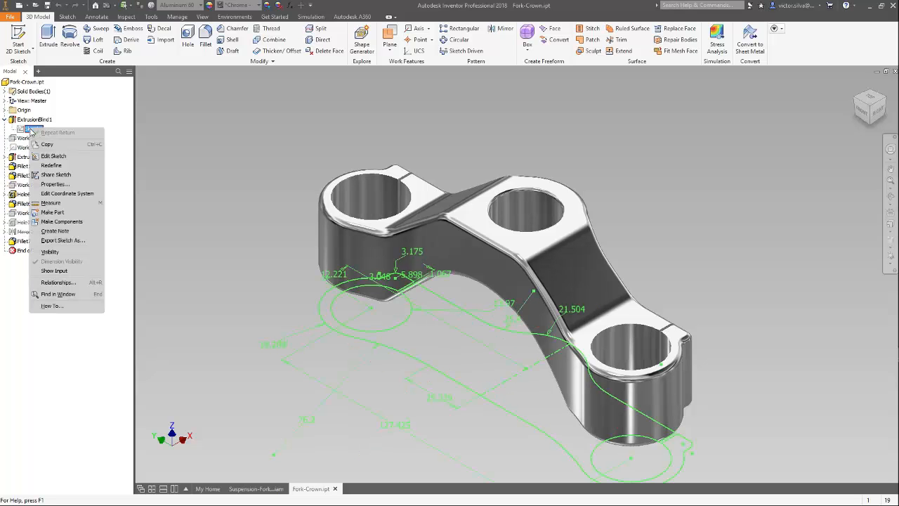
click(56, 159)
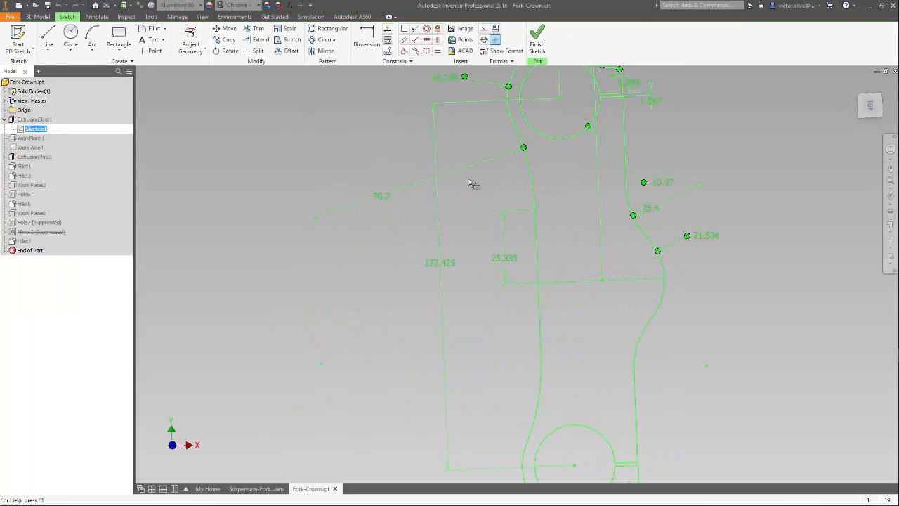
mouse_move(735, 295)
middle_down()
mouse_move(588, 277)
mouse_move(613, 277)
middle_up()
scroll(588, 277, up, 1)
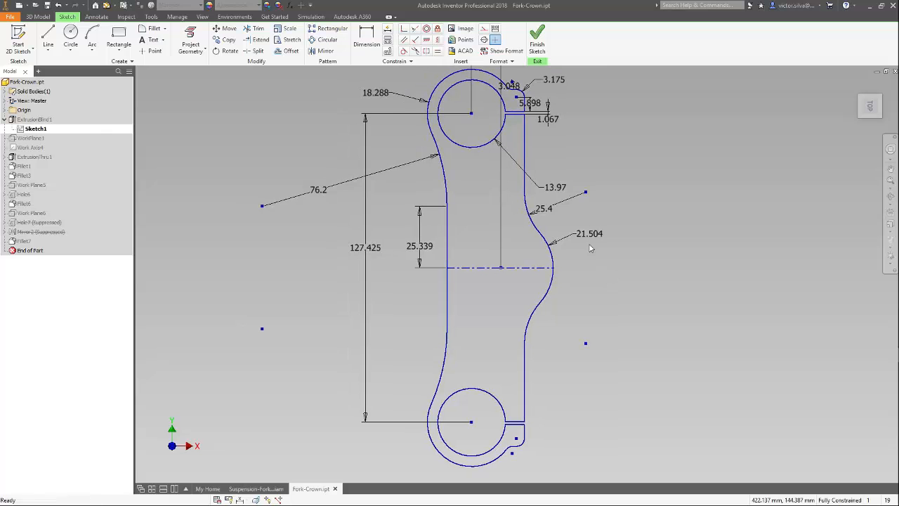
double_click(589, 233)
drag(550, 267, 570, 266)
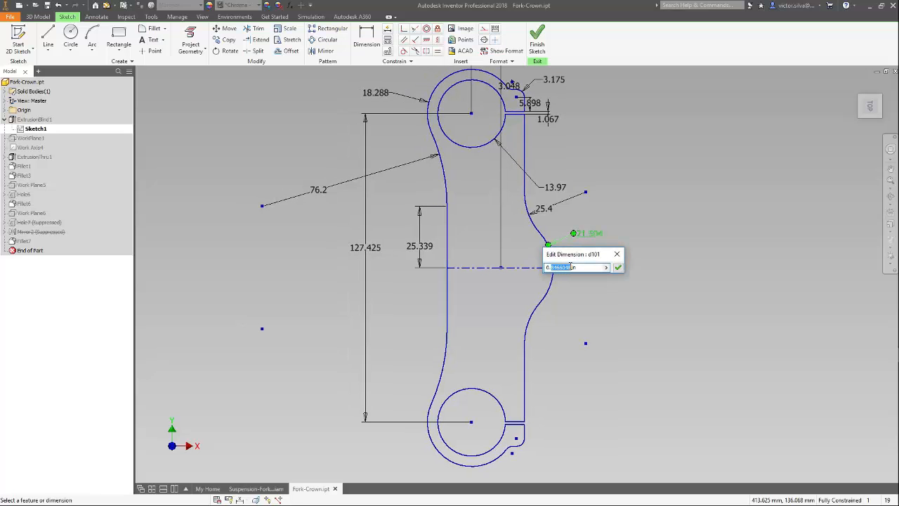
text(7)
click(618, 268)
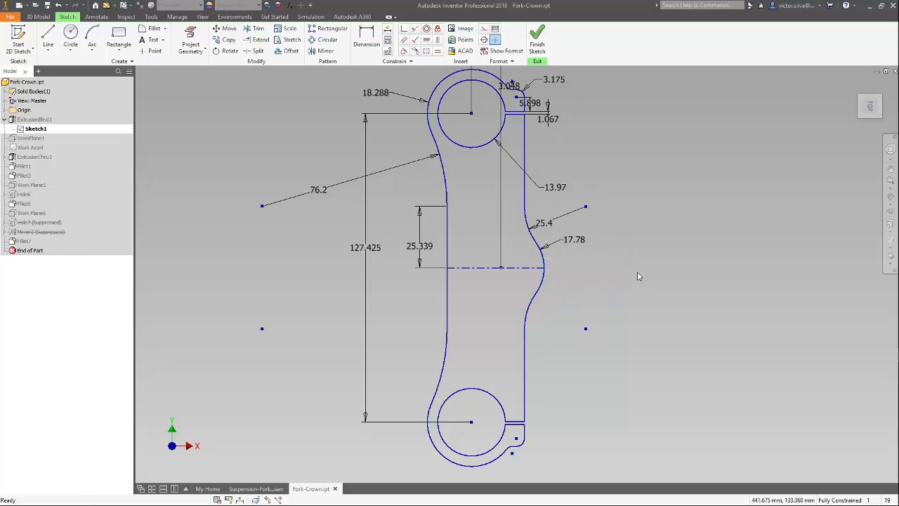
Set the radius of the large concave side arc in Sketch1 to 1.75 in and finish the sketch.
double_click(319, 192)
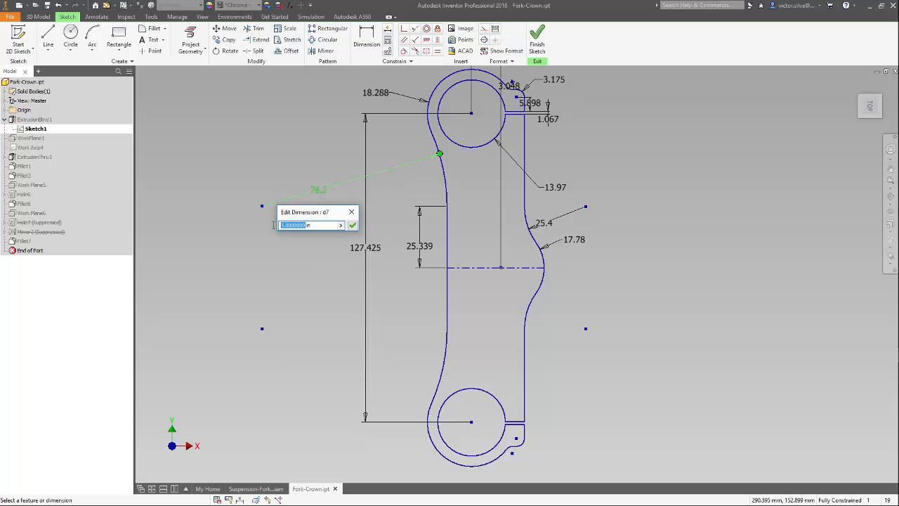
text(1.75)
click(352, 224)
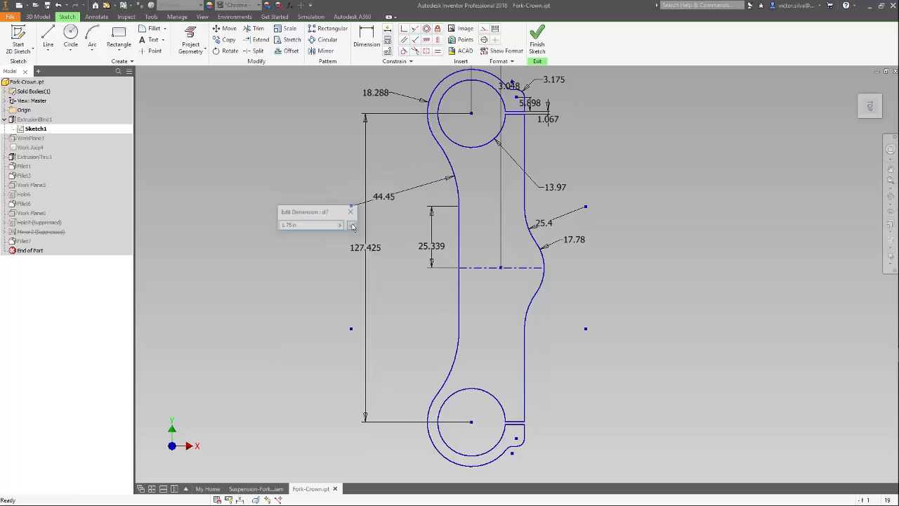
middle_click(709, 274)
middle_click(709, 274)
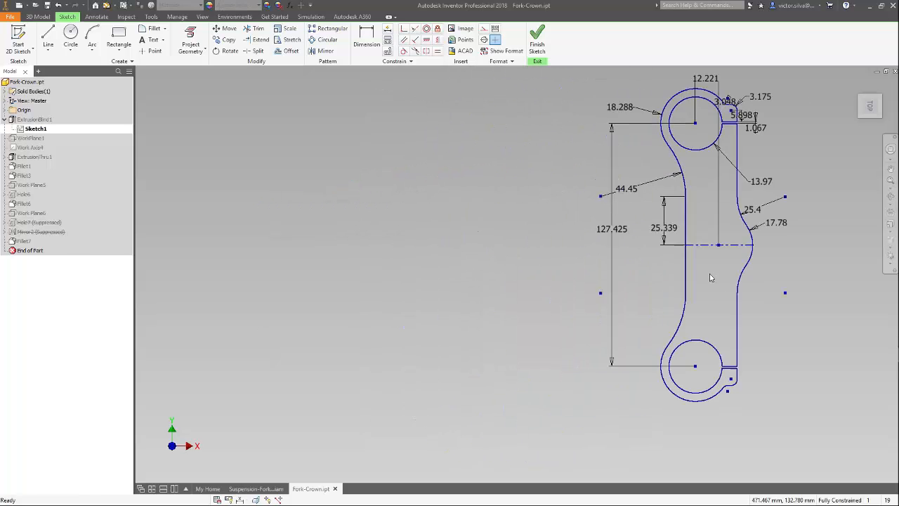
click(536, 41)
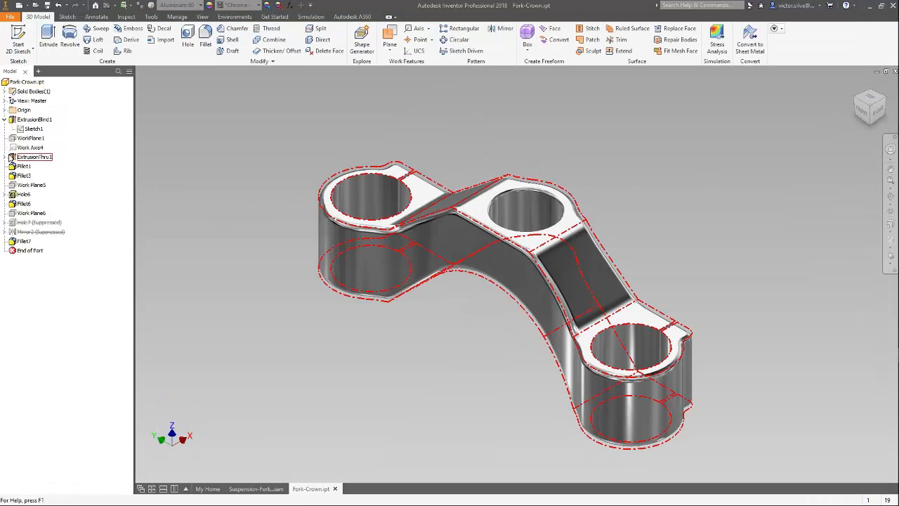
Edit Sketch9 of ExtrusionThru1 and set the vertical distance between the upper and lower end lines to 0.6 in.
click(7, 157)
click(35, 166)
right_click(35, 169)
click(67, 195)
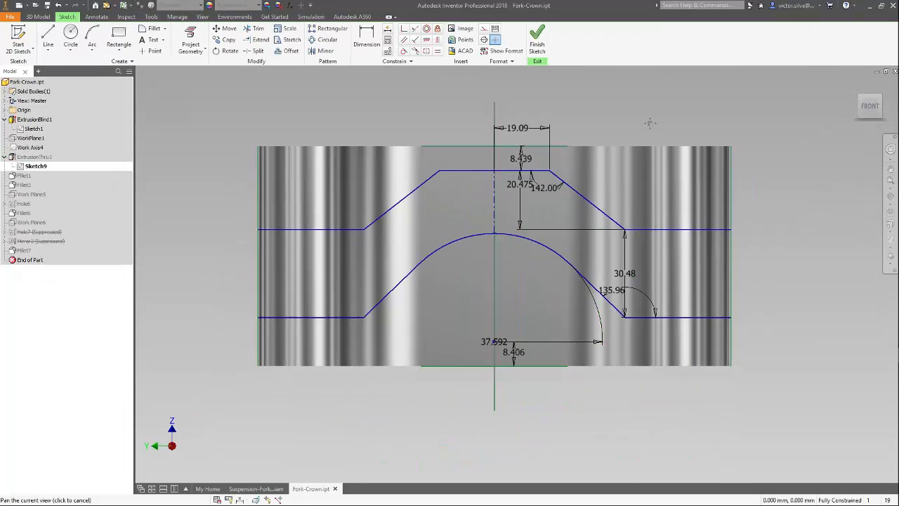
drag(611, 269, 701, 297)
double_click(768, 268)
click(750, 296)
text(0.6in)
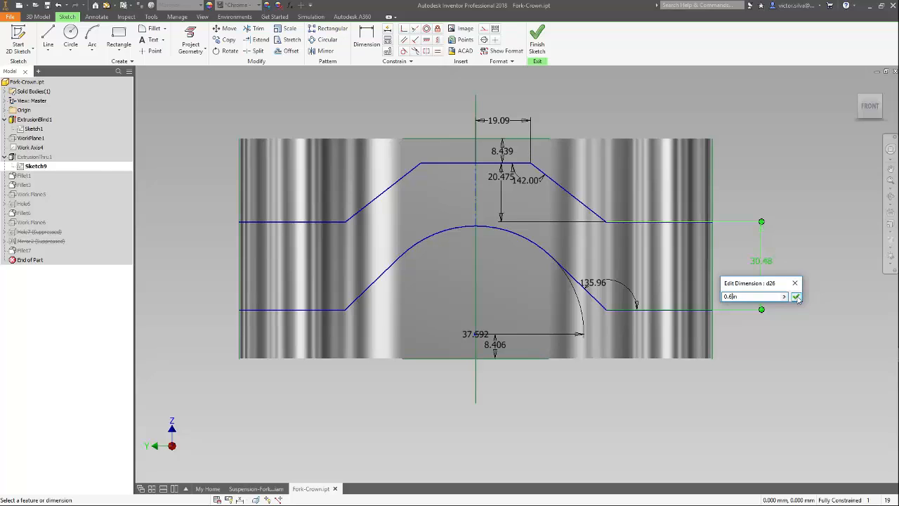
click(796, 296)
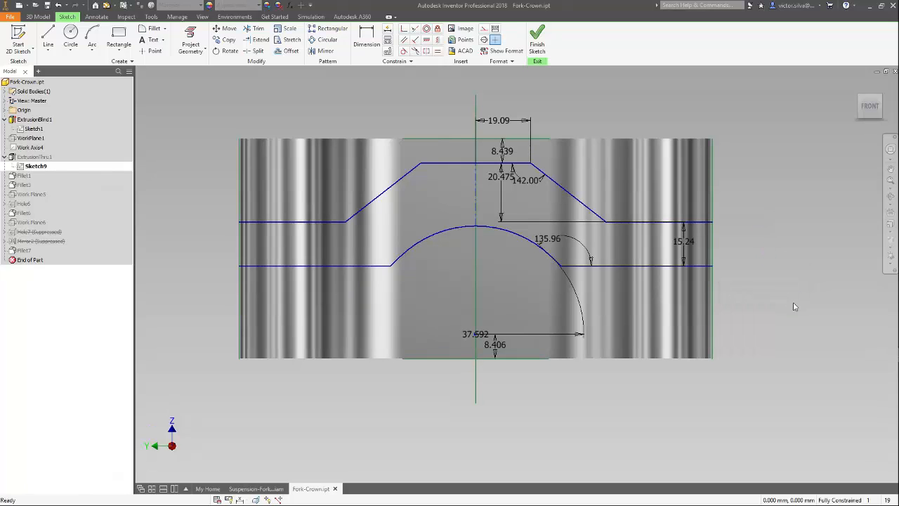
Set the radius of the lower central arch in Sketch9 to 1.8 in and finish the sketch.
double_click(475, 334)
drag(533, 371, 516, 372)
text(8)
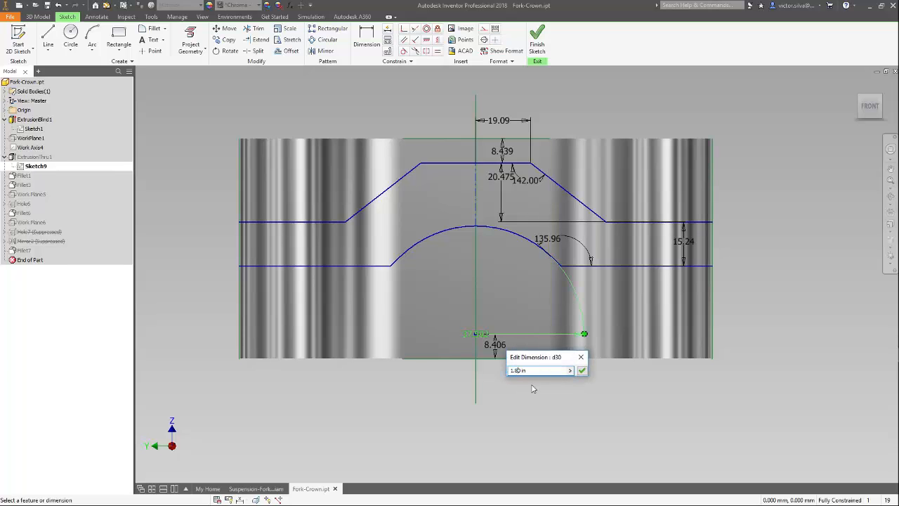
click(581, 370)
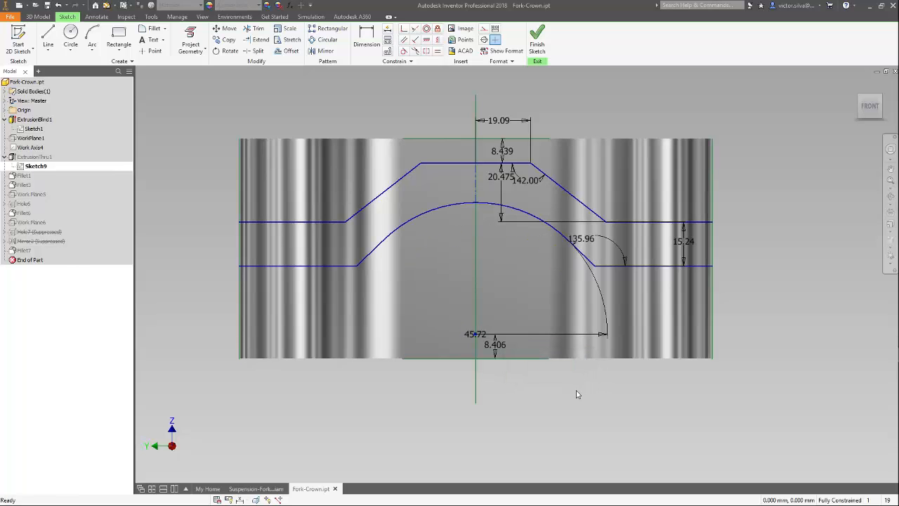
click(537, 39)
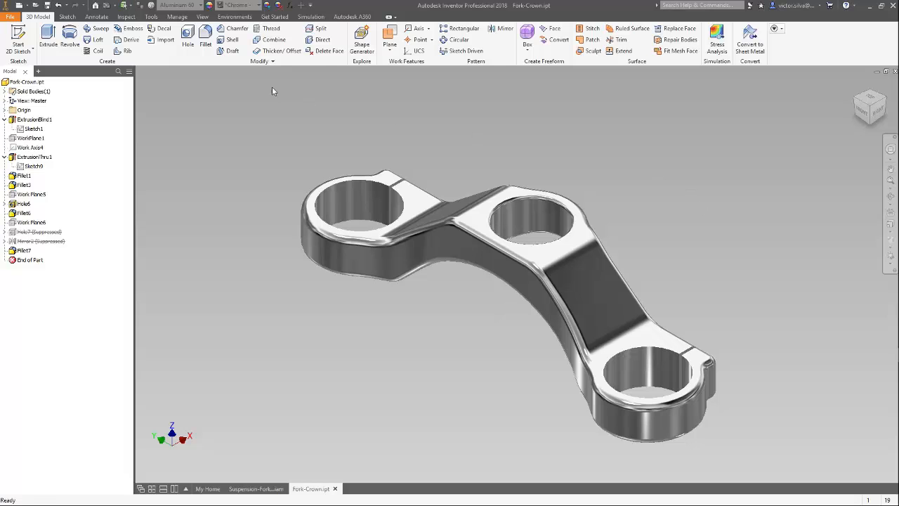
Return to the Nastran environment, regenerate the mesh on the modified fork crown and solve the fatigue analysis again.
click(234, 16)
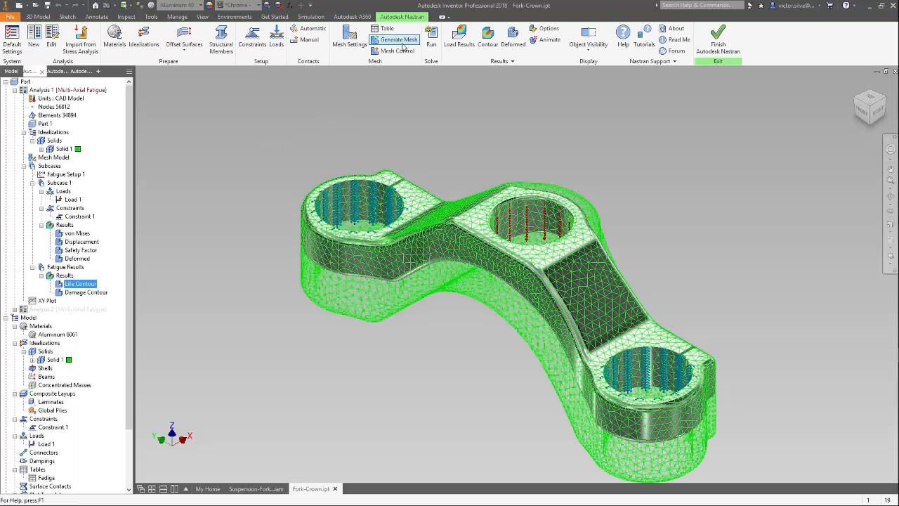
shift+middle_drag(649, 172, 661, 155)
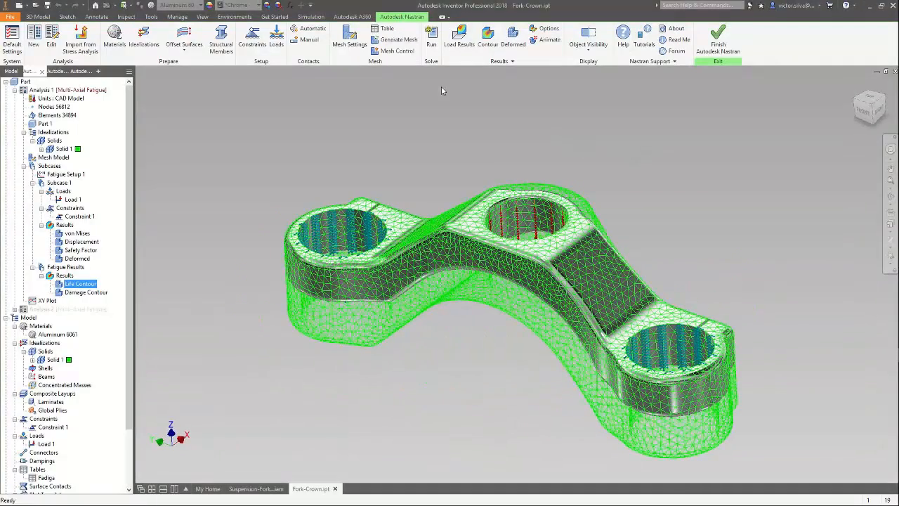
click(397, 43)
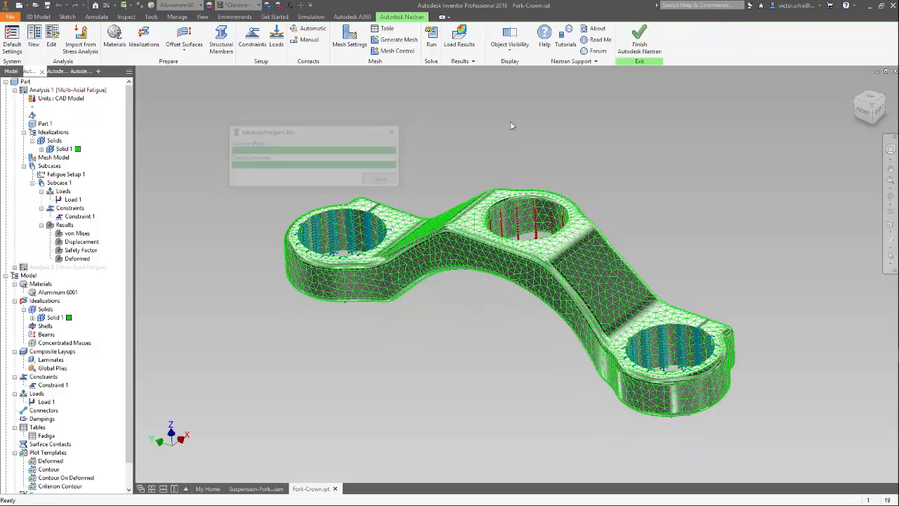
shift+middle_drag(571, 159, 578, 159)
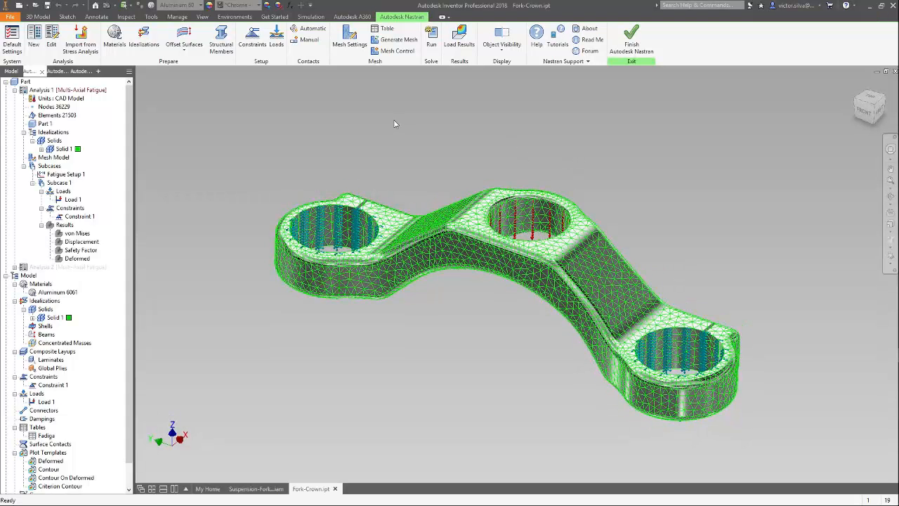
click(431, 42)
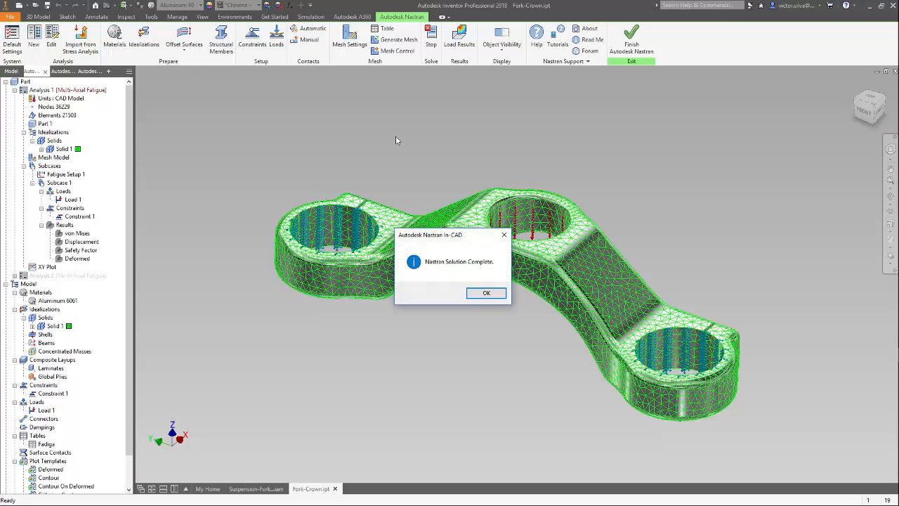
Display the von Mises stress contour of Subcase 1 on the re-solved fork crown and examine the peak stress at the central bore.
click(485, 294)
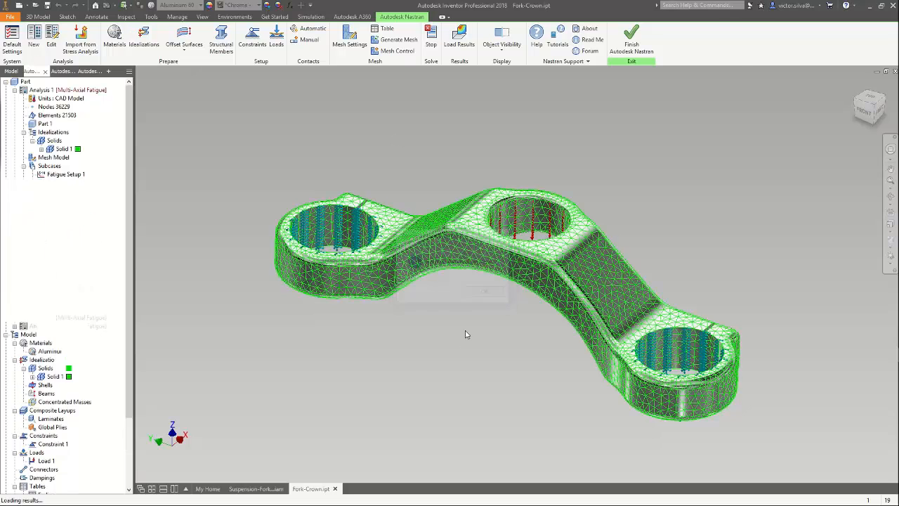
right_click(88, 233)
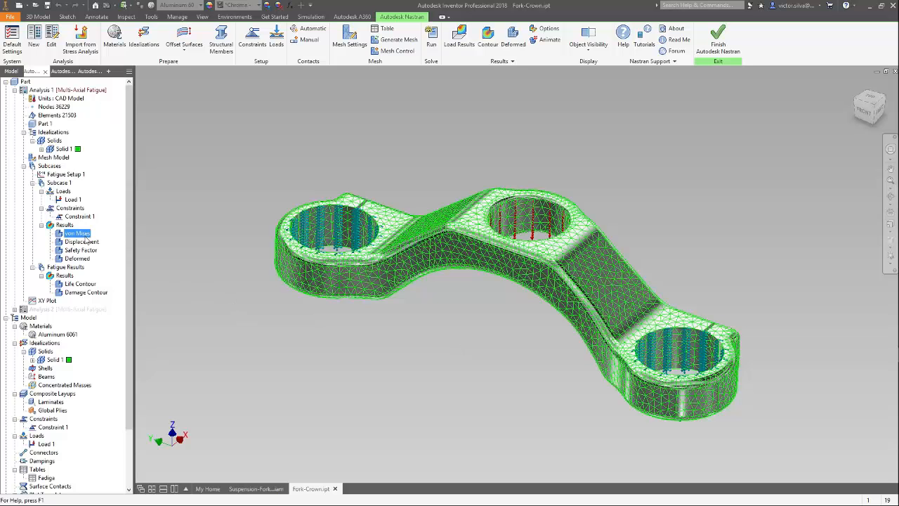
click(118, 243)
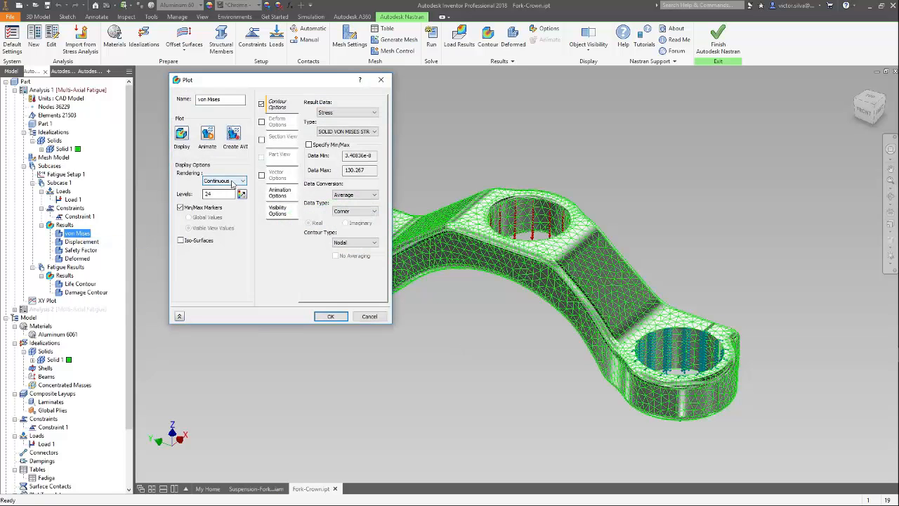
click(283, 215)
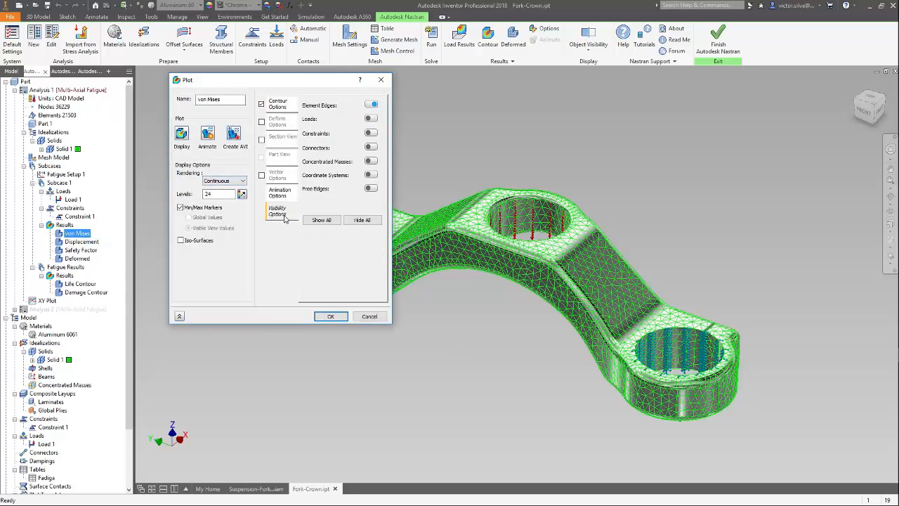
click(279, 105)
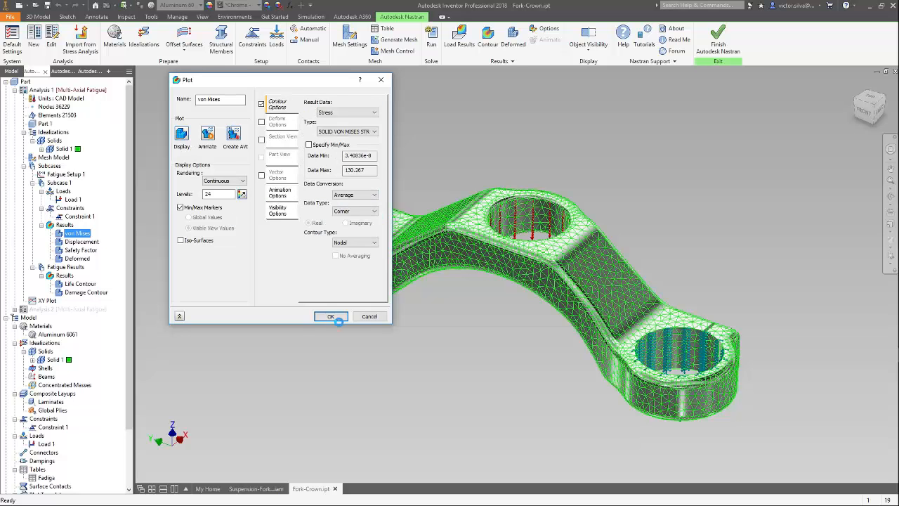
click(331, 317)
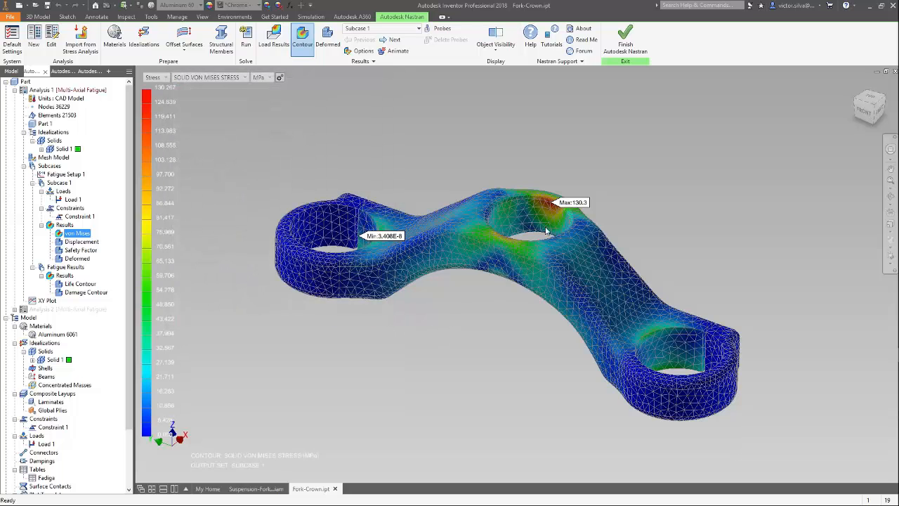
scroll(557, 210, up, 5)
scroll(558, 210, up, 3)
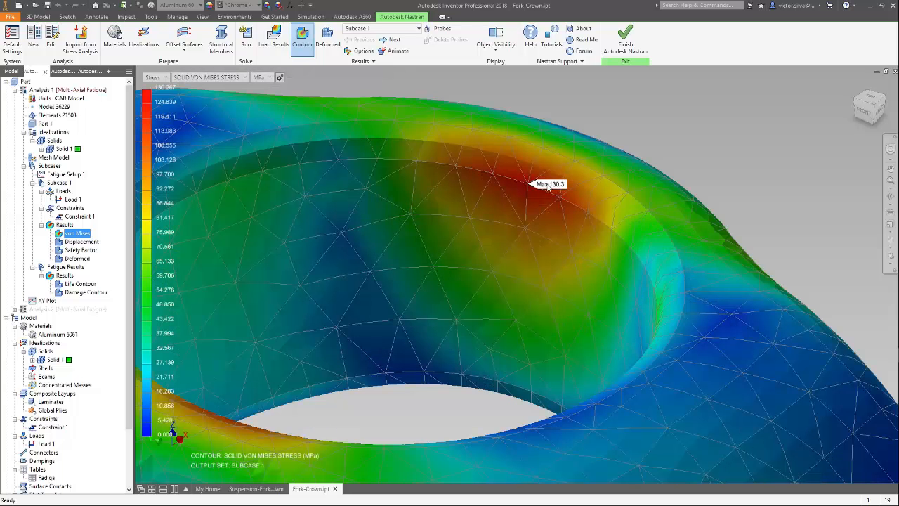
scroll(551, 194, down, 8)
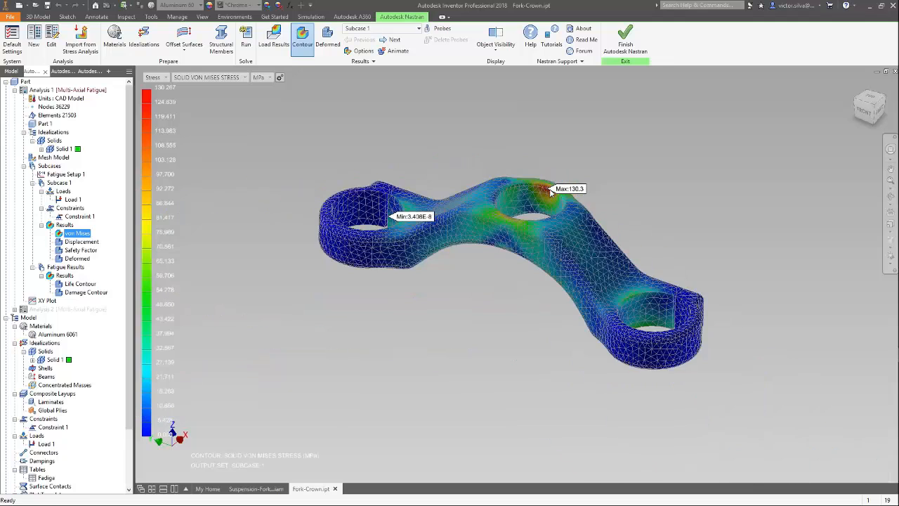
scroll(594, 191, up, 3)
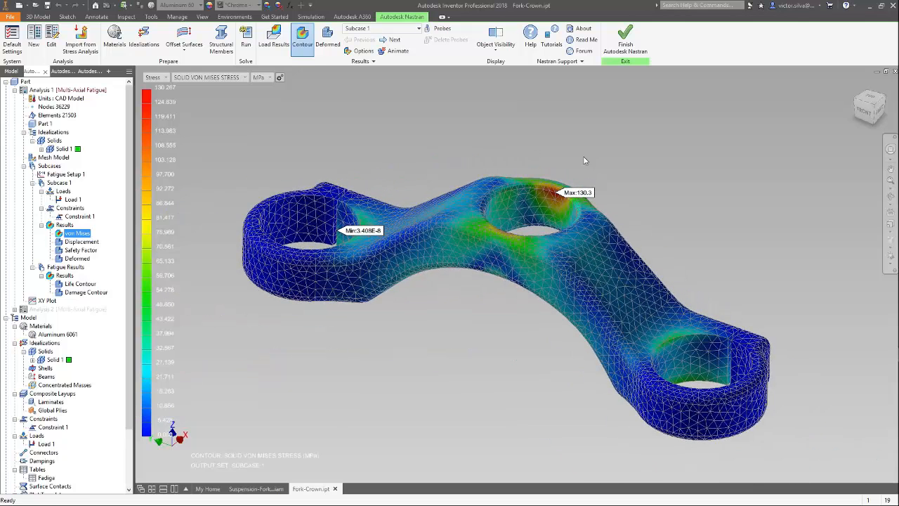
Set the Life Contour fatigue plot to SOLID LIFE, hide all visibility items except element edges, and display it.
right_click(88, 287)
click(93, 290)
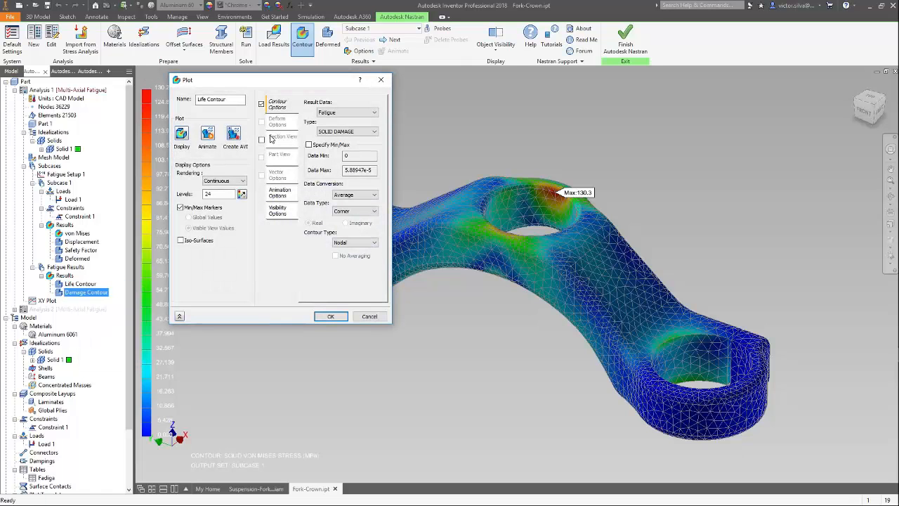
click(322, 132)
click(340, 147)
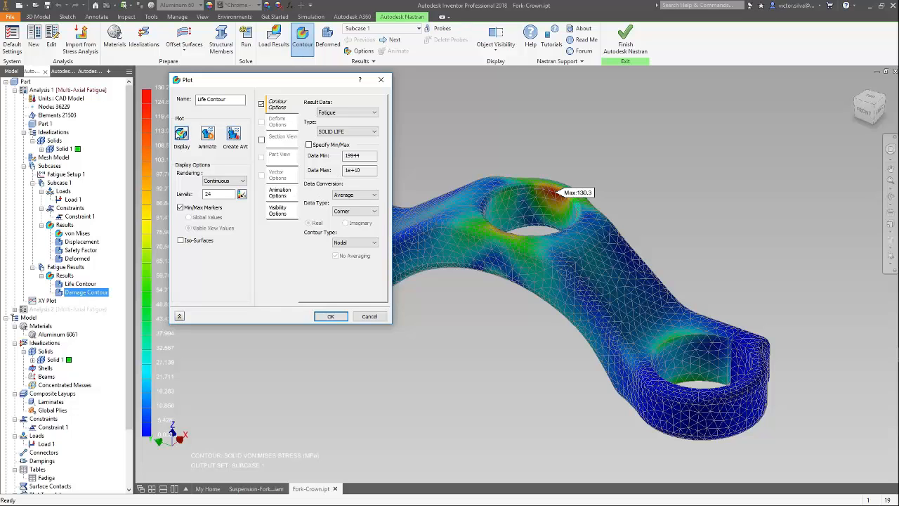
click(285, 211)
click(360, 220)
click(371, 105)
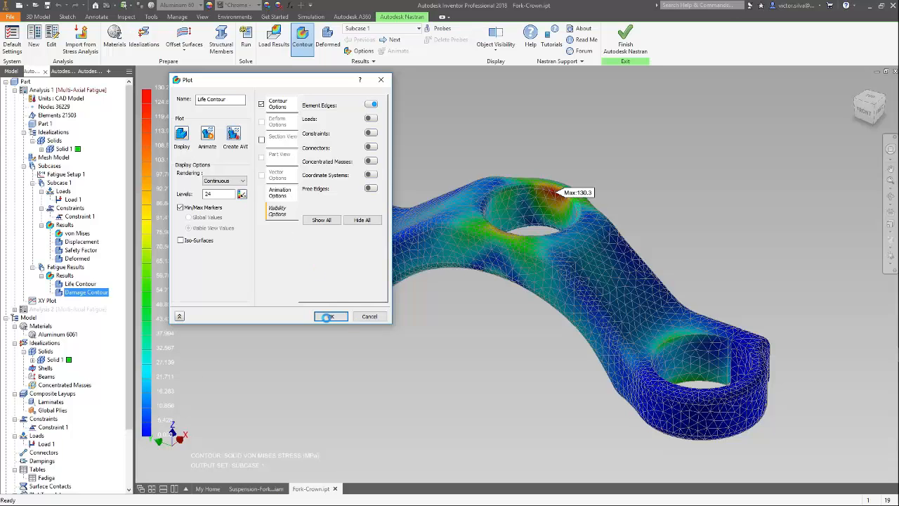
click(331, 316)
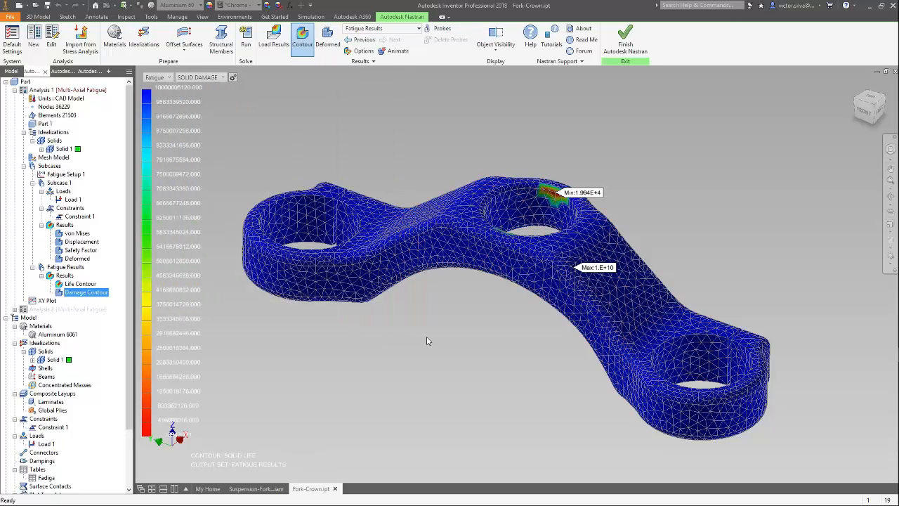
Examine the low-life zones around the central bore and query the mesh nodes on its inner wall.
scroll(560, 199, up, 5)
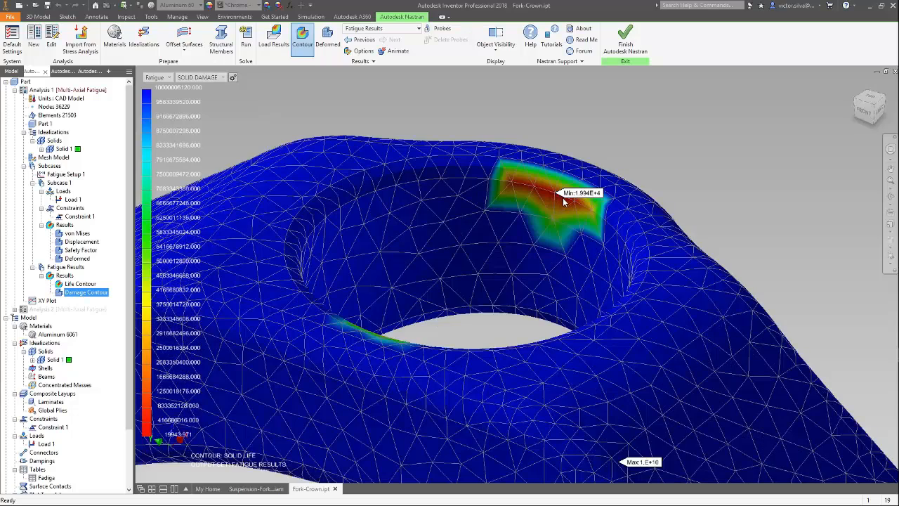
scroll(564, 201, down, 5)
scroll(626, 173, down, 3)
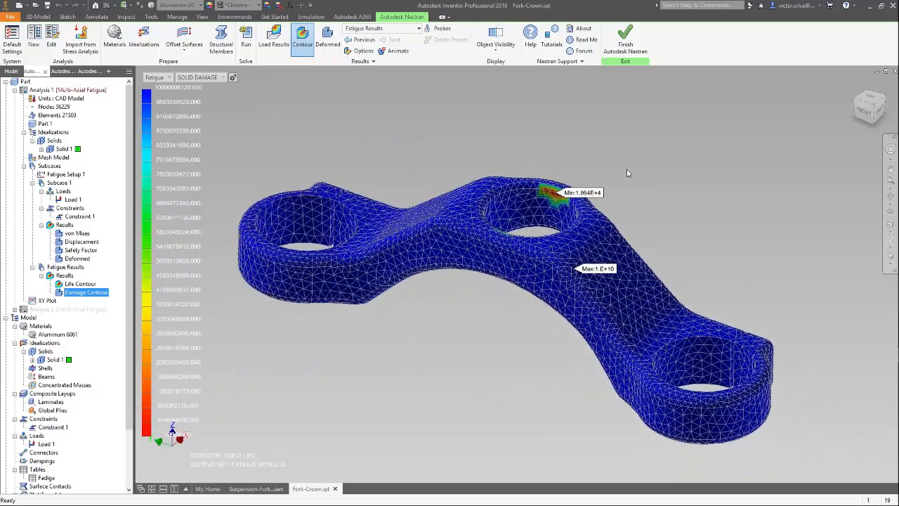
drag(651, 211, 498, 194)
scroll(502, 222, up, 3)
scroll(464, 211, up, 2)
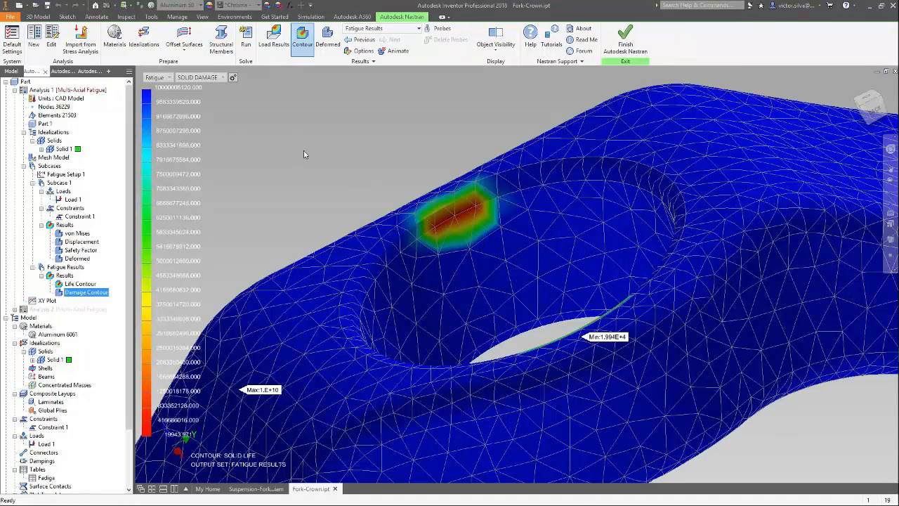
click(54, 106)
right_click(57, 106)
click(83, 114)
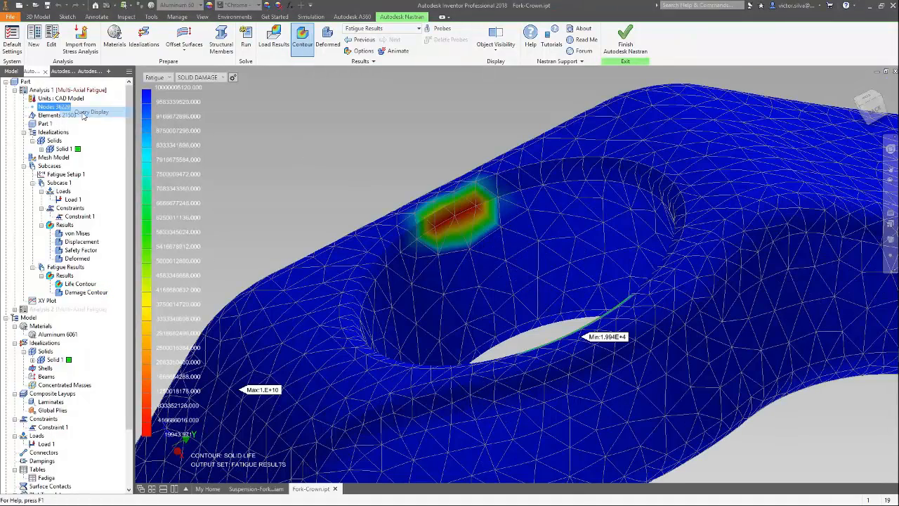
mouse_move(451, 215)
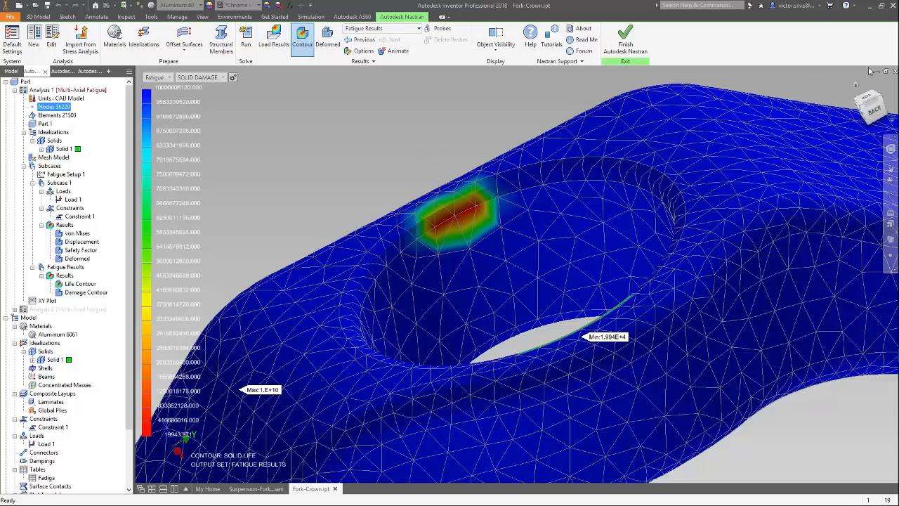
Restore the home view and finish the Nastran session to return to part modelling.
click(858, 88)
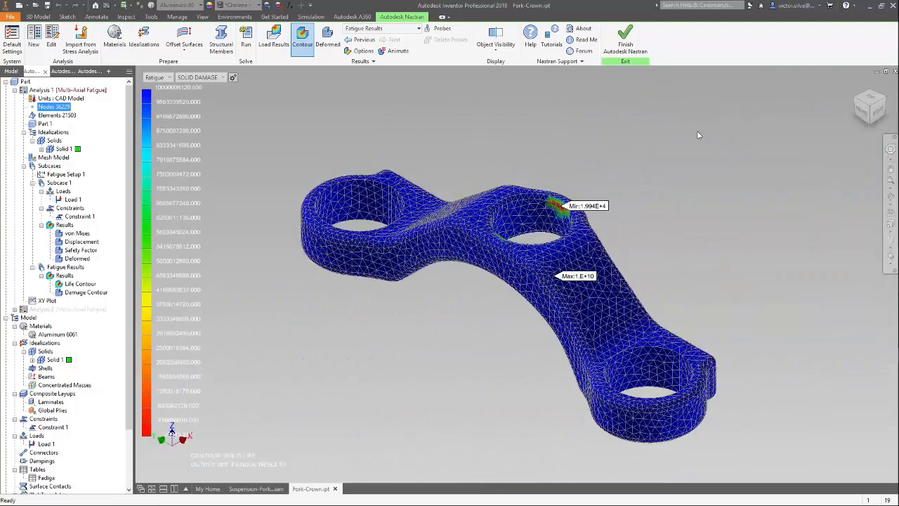
click(624, 41)
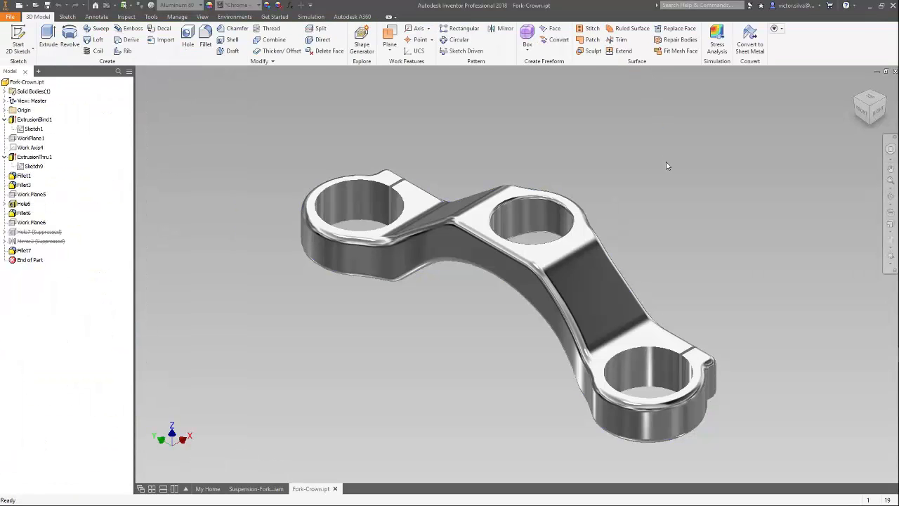